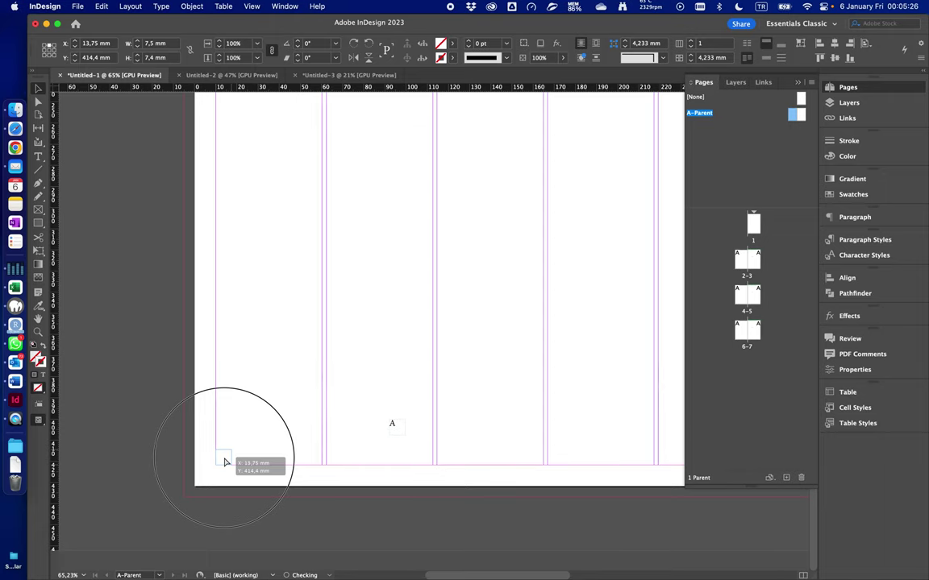
Move the right parent page's page-number frame near its lower outer corner, at about X 524 mm, Y 370 mm
{"action": "scroll", "coordinate": [423, 421], "scroll_direction": "right", "scroll_amount": 5}
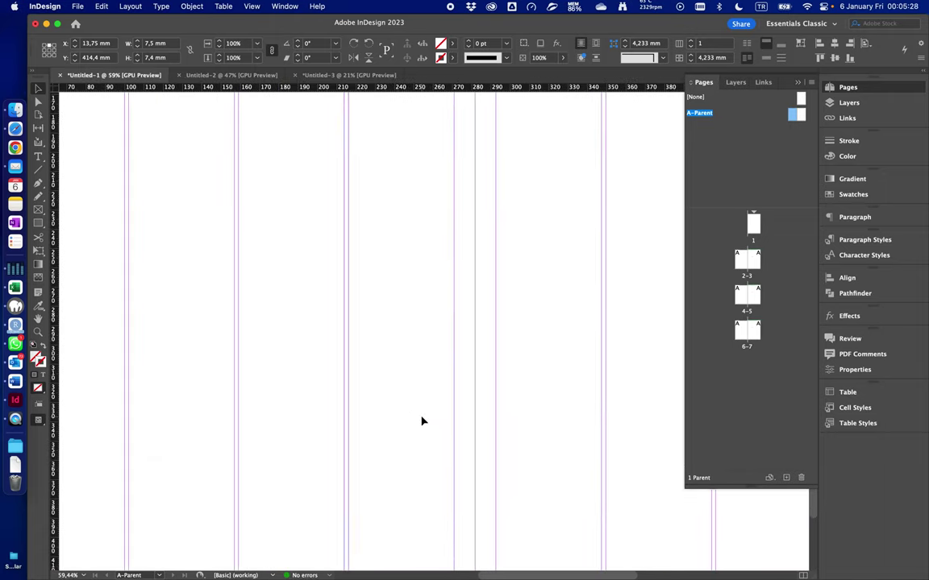
{"action": "scroll", "coordinate": [422, 421], "scroll_direction": "down", "scroll_amount": 5}
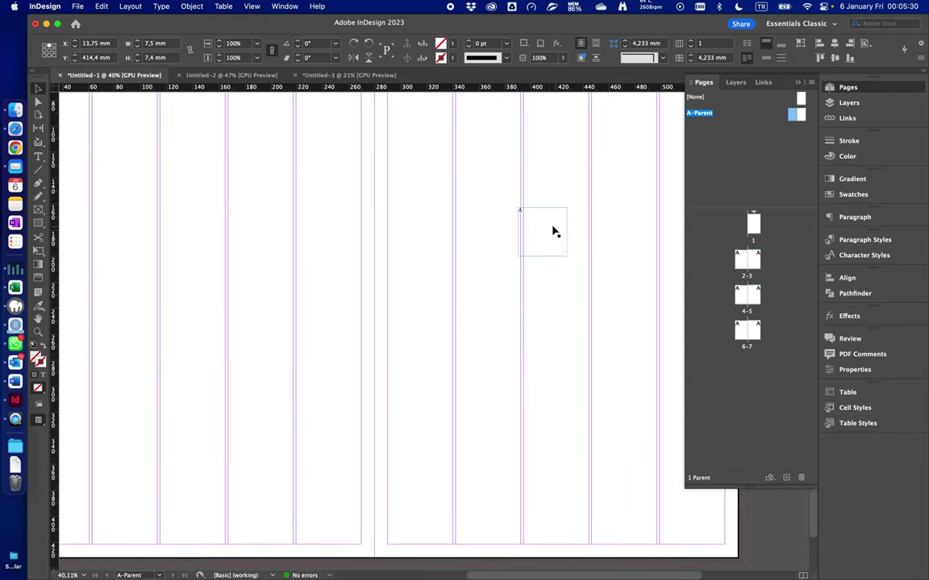
{"action": "left_click_drag", "start_coordinate": [553, 231], "coordinate": [695, 500]}
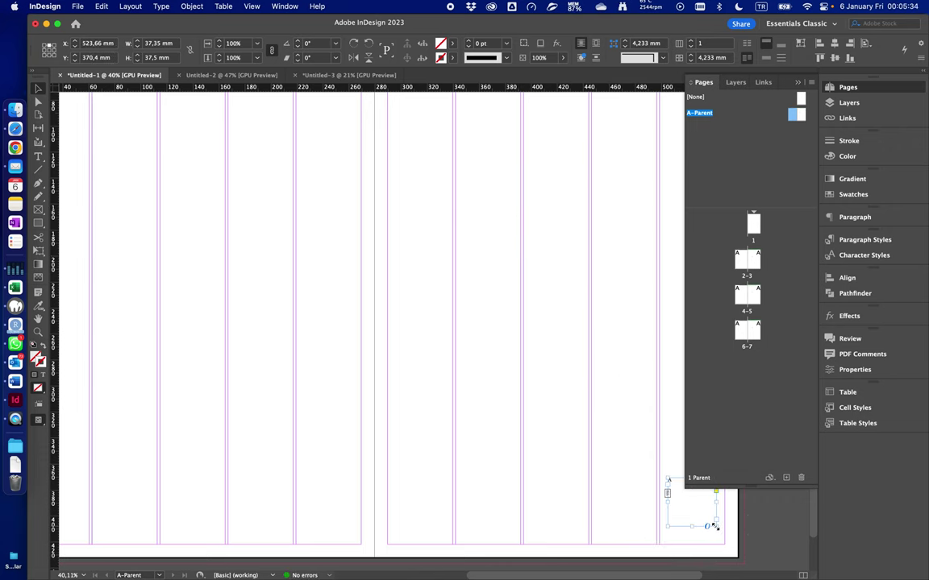
Shrink the right parent page's page-number frame to about 8.5 × 3.1 mm, close to the size of its text
{"action": "scroll", "coordinate": [715, 526], "scroll_direction": "up", "scroll_amount": 5}
{"action": "double_click", "coordinate": [715, 525]}
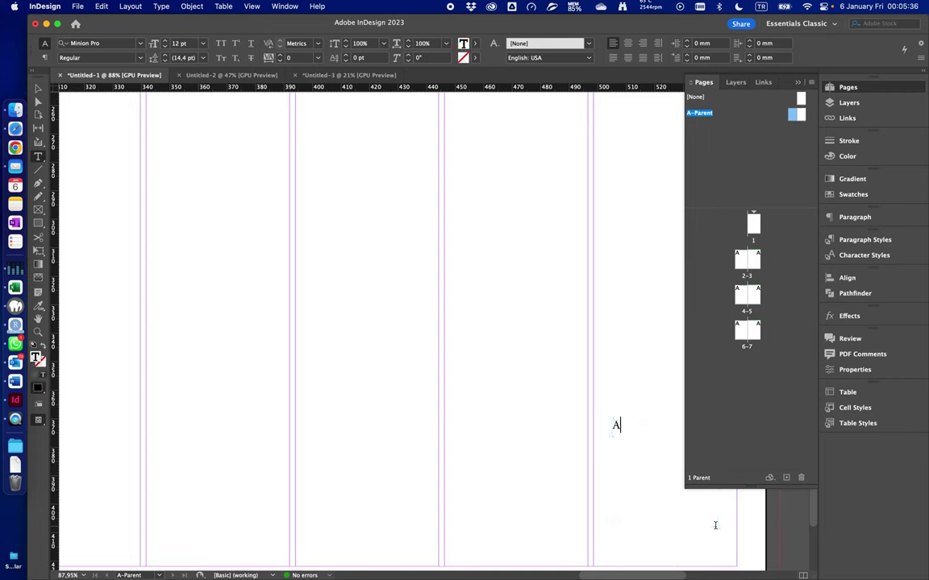
{"action": "left_click", "coordinate": [562, 468]}
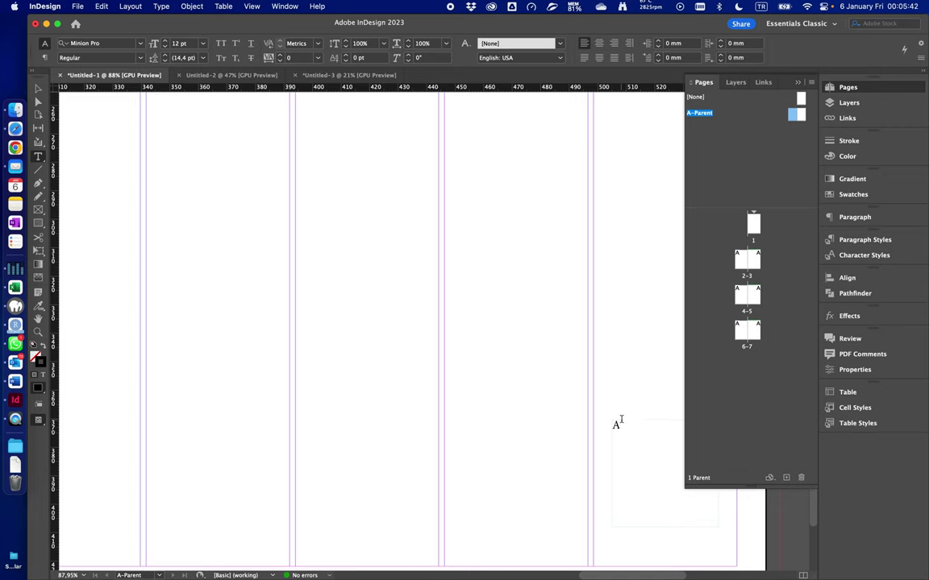
{"action": "left_click", "coordinate": [38, 88]}
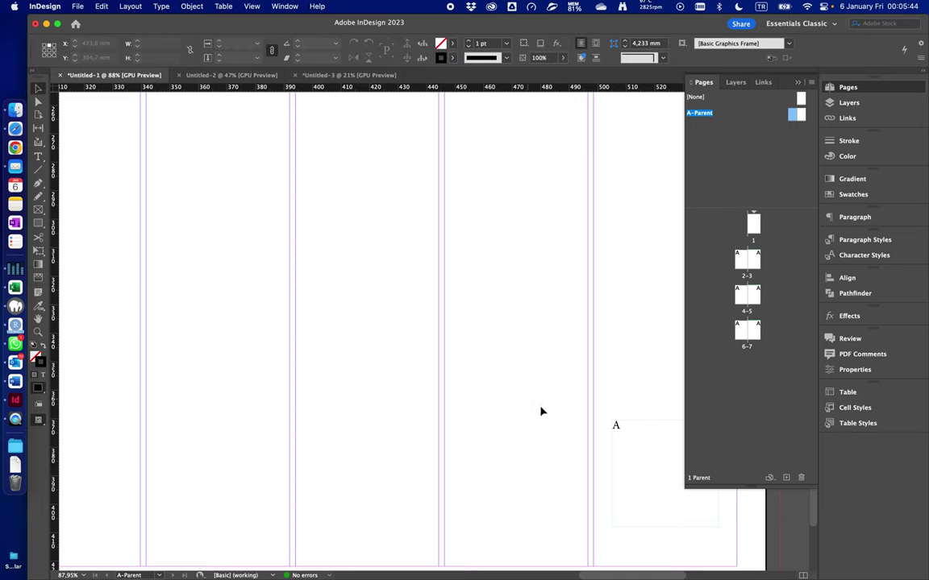
{"action": "left_click", "coordinate": [637, 442]}
{"action": "double_click", "coordinate": [613, 422]}
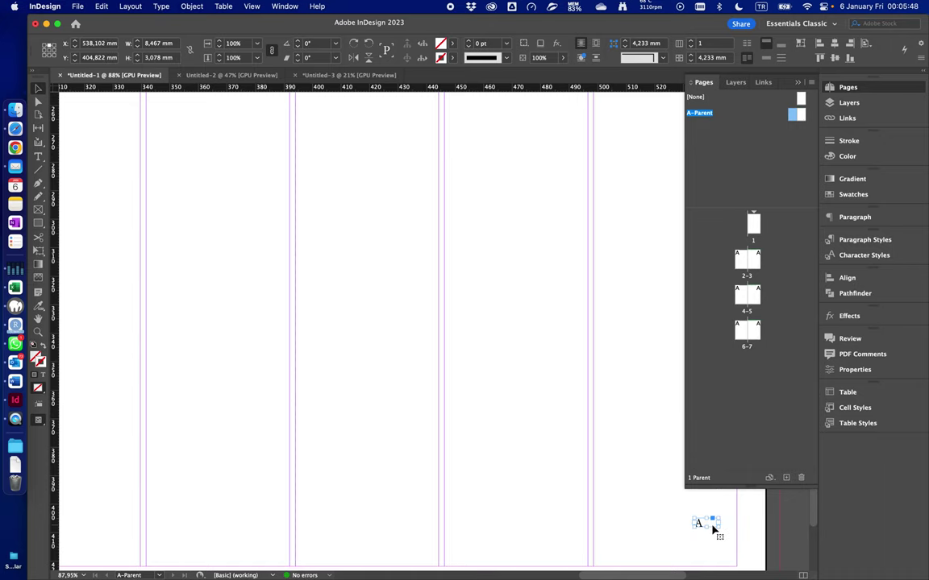
Move the small page-number frame into the lower outer margin corner of the right parent page
{"action": "scroll", "coordinate": [713, 528], "scroll_direction": "up", "scroll_amount": 3}
{"action": "left_click_drag", "start_coordinate": [709, 530], "coordinate": [737, 568]}
{"action": "scroll", "coordinate": [723, 536], "scroll_direction": "down", "scroll_amount": 5}
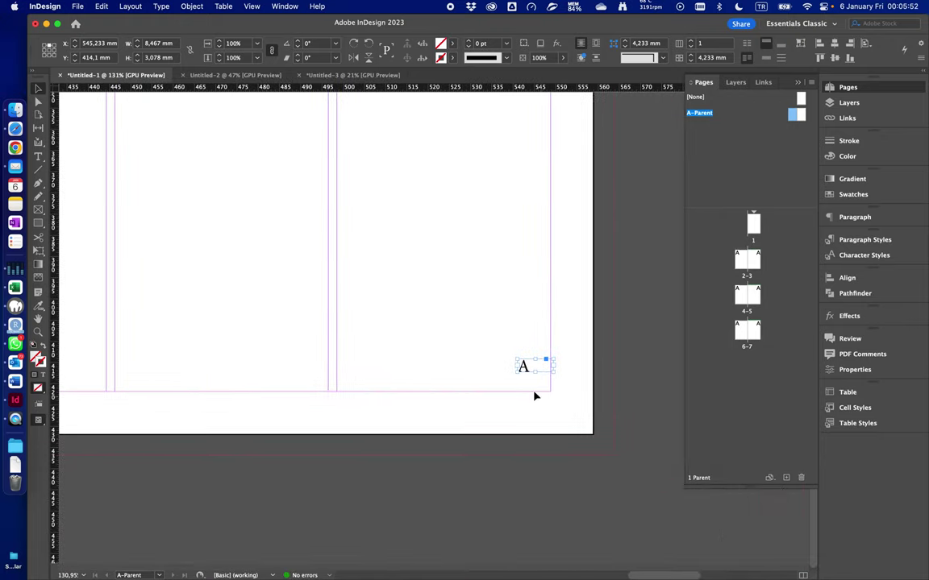
{"action": "left_click_drag", "start_coordinate": [544, 372], "coordinate": [544, 393]}
Right-align the page-number marker on the right parent page and set its font to Futura
{"action": "double_click", "coordinate": [533, 385]}
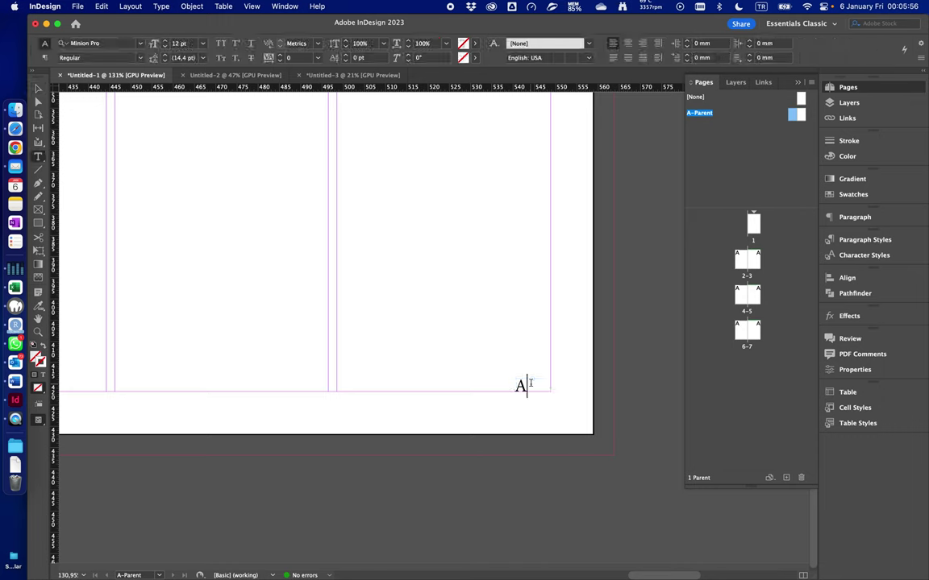
{"action": "left_click", "coordinate": [642, 43]}
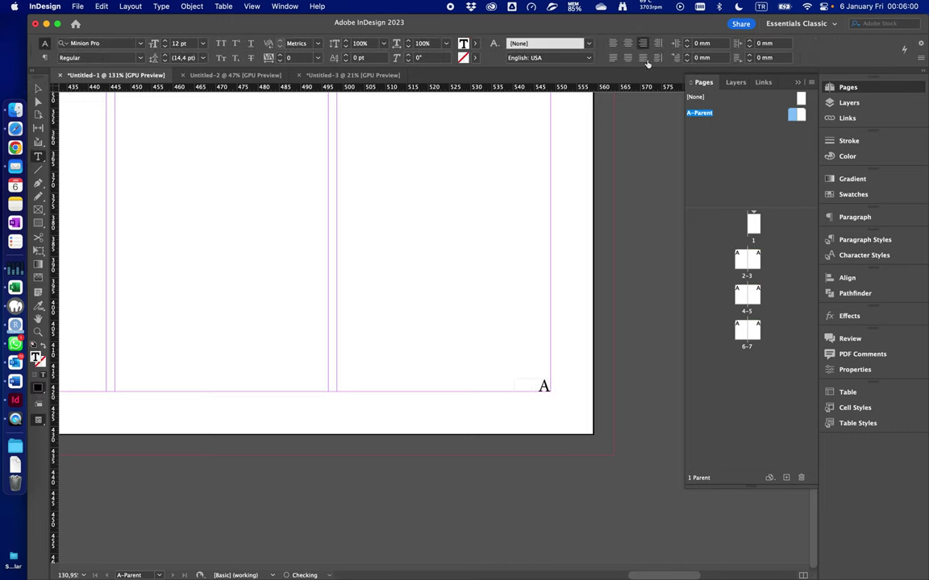
{"action": "double_click", "coordinate": [544, 387]}
{"action": "left_click", "coordinate": [140, 46]}
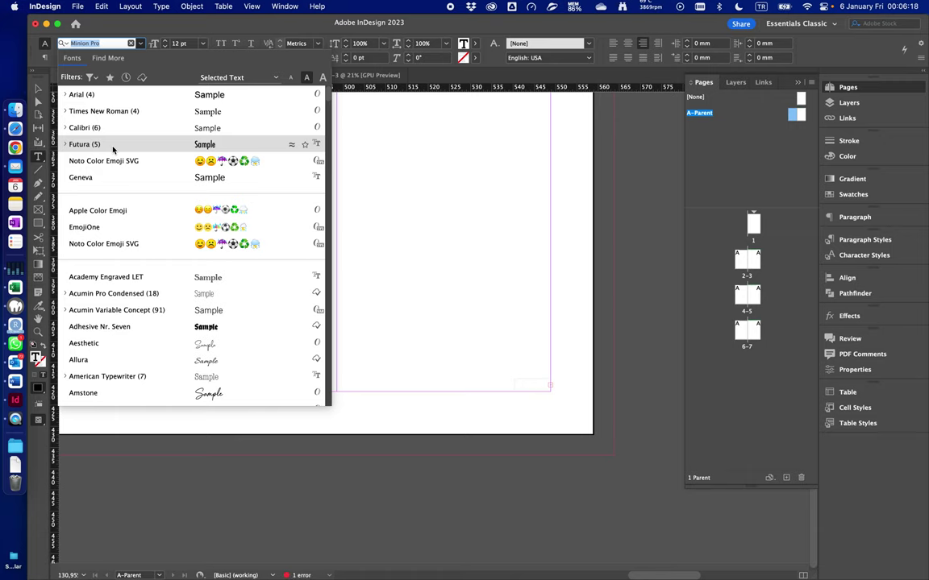
{"action": "left_click", "coordinate": [113, 149]}
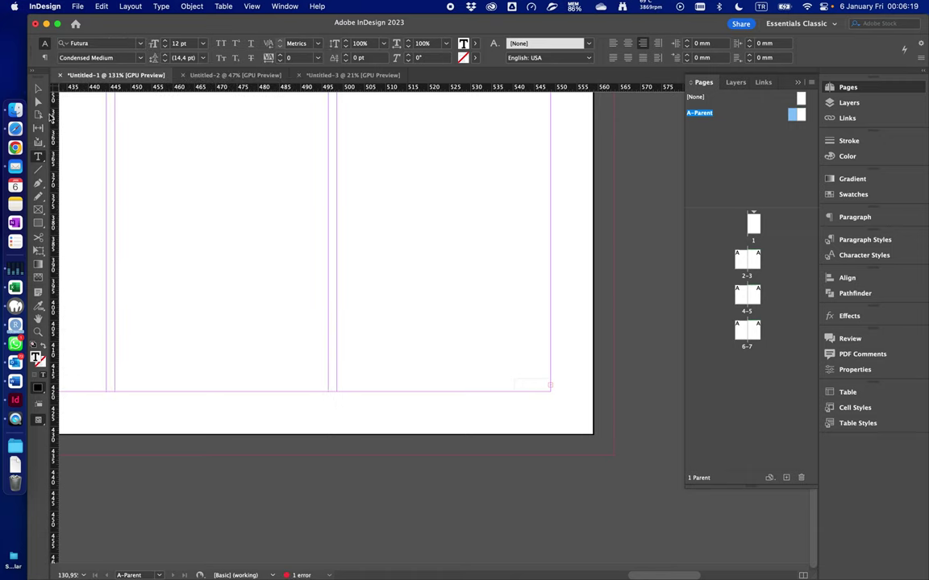
Extend the right page-number frame upward so its overset marker fits, then deselect it
{"action": "left_click", "coordinate": [38, 88]}
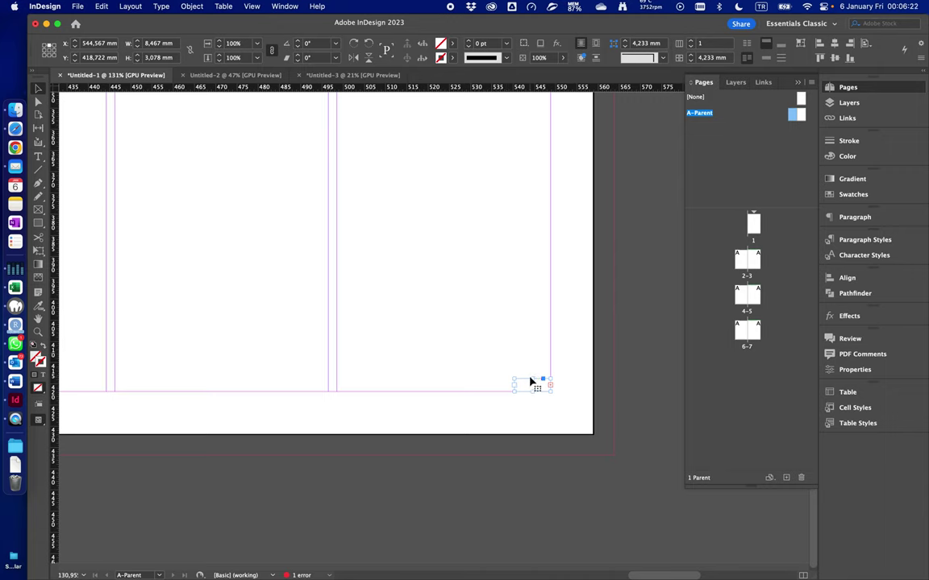
{"action": "left_click_drag", "start_coordinate": [531, 378], "coordinate": [530, 359]}
{"action": "left_click", "coordinate": [490, 348]}
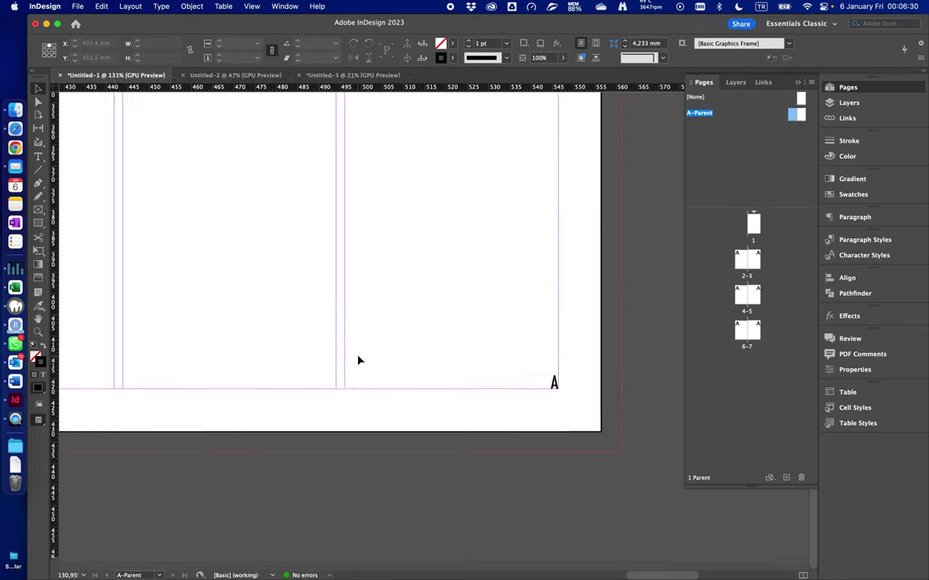
Set the font of the page-number marker on the left parent page to Futura
{"action": "scroll", "coordinate": [356, 361], "scroll_direction": "left", "scroll_amount": 10}
{"action": "scroll", "coordinate": [359, 360], "scroll_direction": "left", "scroll_amount": 15}
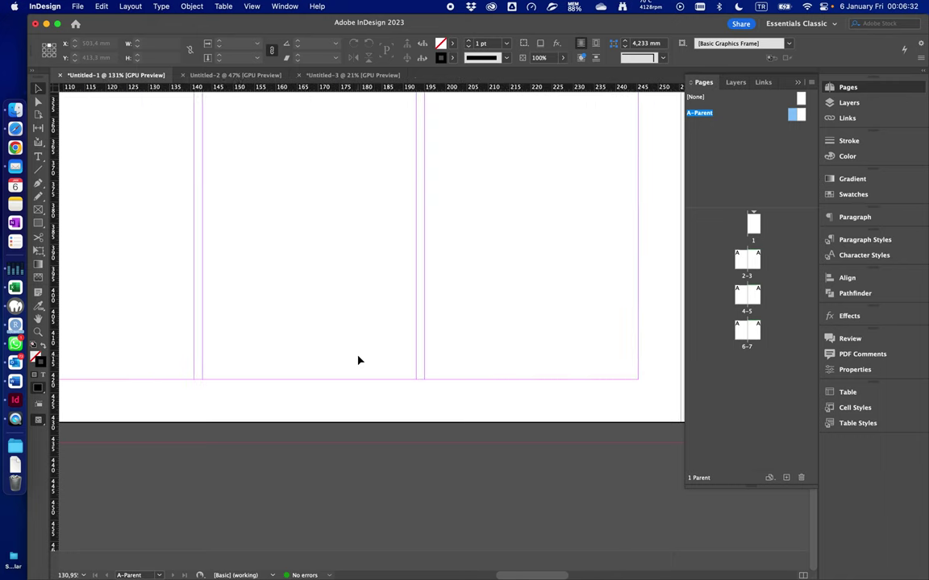
{"action": "scroll", "coordinate": [359, 361], "scroll_direction": "left", "scroll_amount": 6}
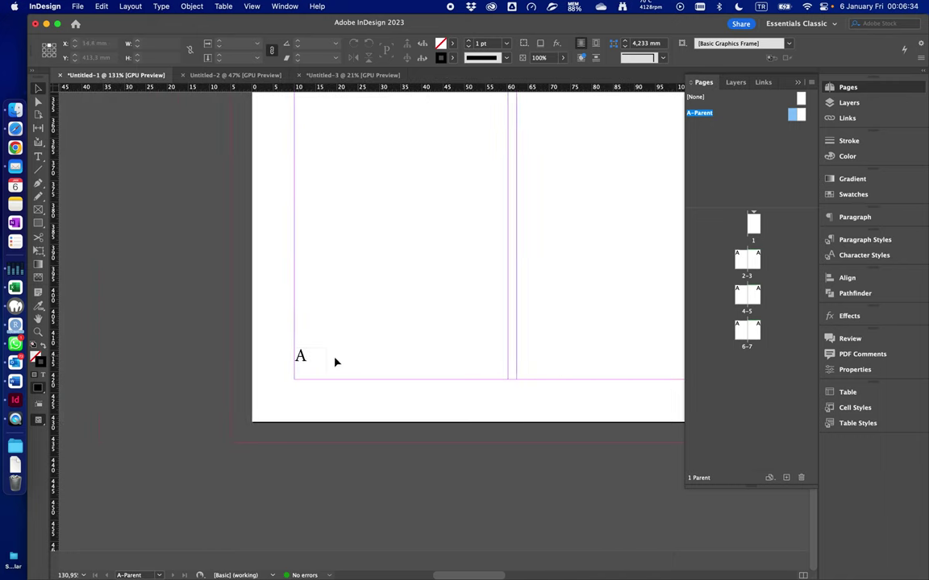
{"action": "left_click", "coordinate": [307, 363]}
{"action": "double_click", "coordinate": [302, 357]}
{"action": "double_click", "coordinate": [305, 357]}
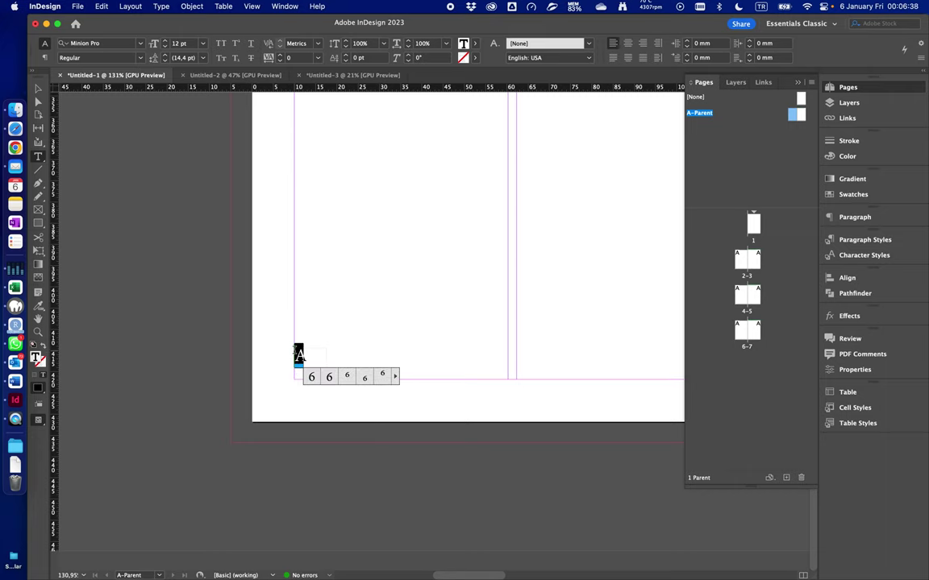
{"action": "left_click", "coordinate": [141, 45]}
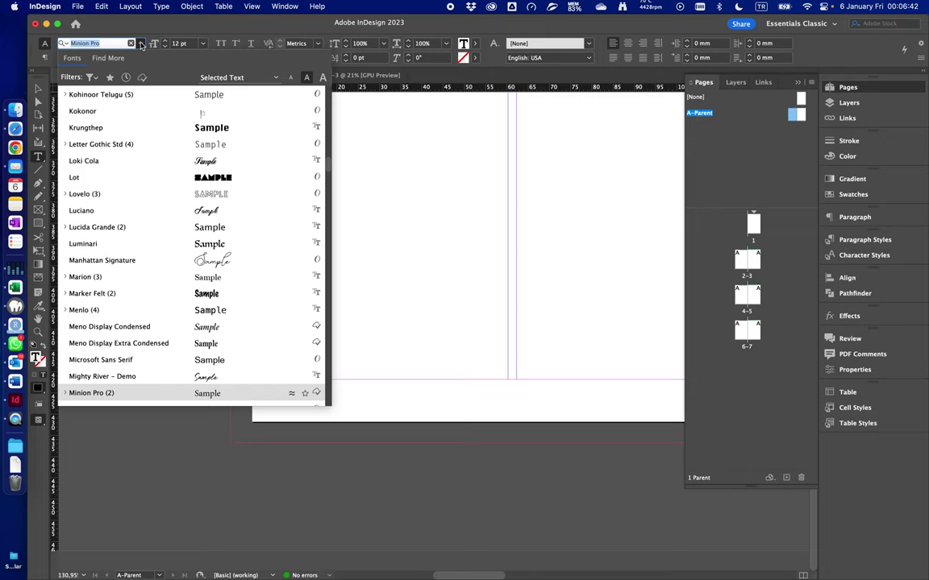
{"action": "scroll", "coordinate": [137, 113], "scroll_direction": "up", "scroll_amount": 20}
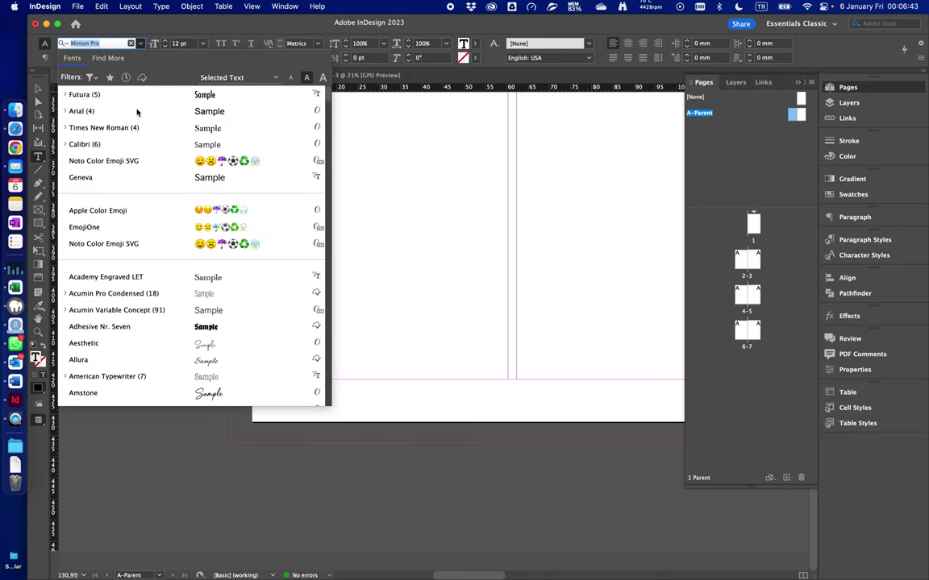
{"action": "left_click", "coordinate": [94, 95]}
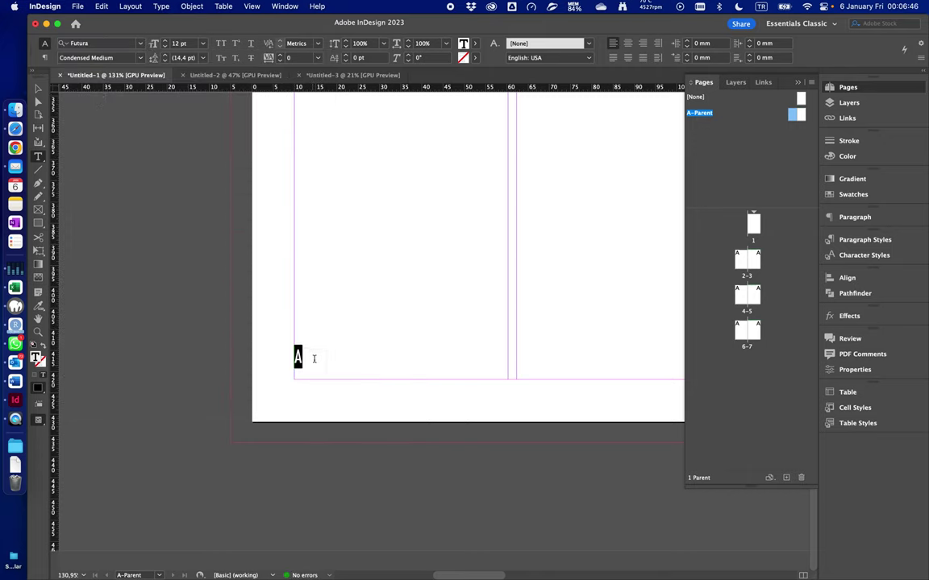
Reduce the left page-number frame's height to about 3.5 mm from its upper edge, keeping it on the bottom margin
{"action": "left_click", "coordinate": [38, 89]}
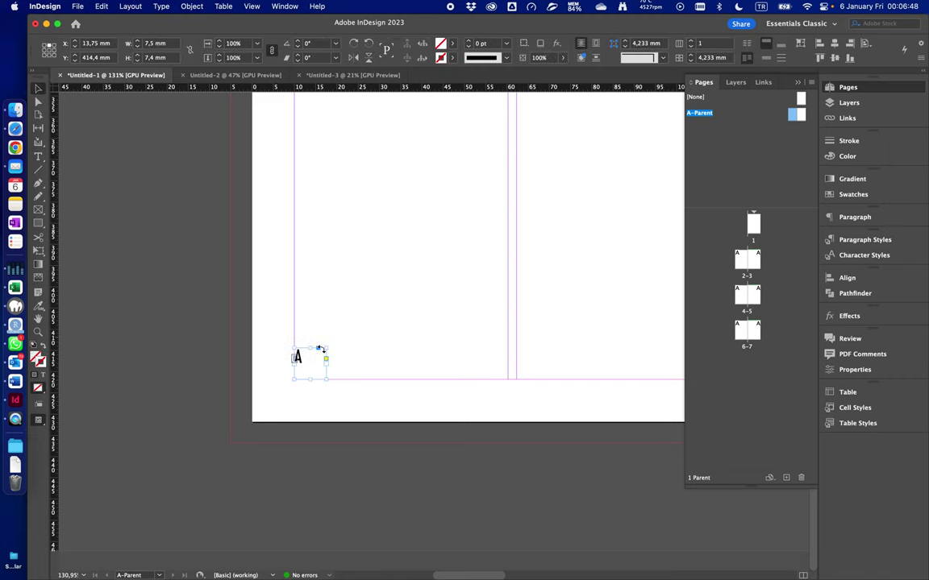
{"action": "left_click_drag", "start_coordinate": [311, 349], "coordinate": [312, 365]}
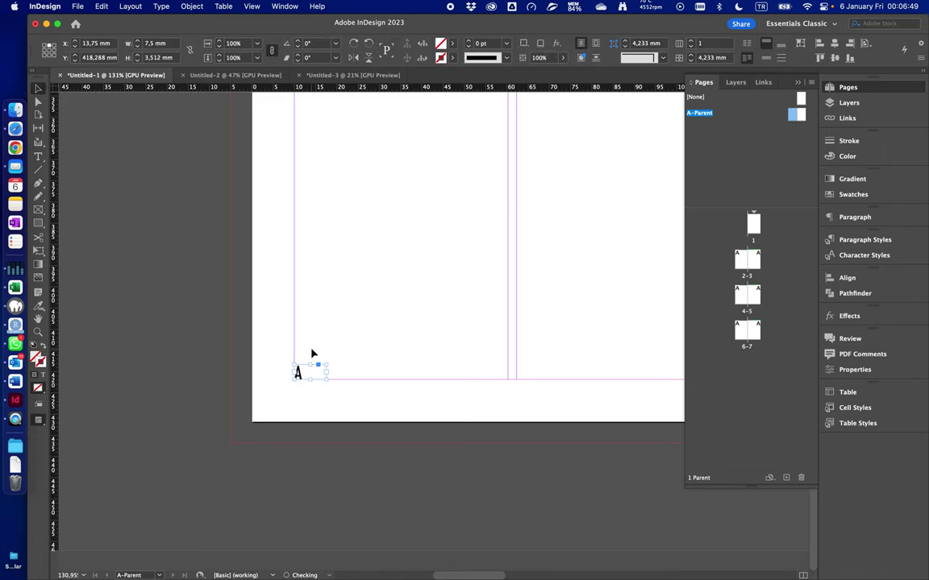
{"action": "left_click", "coordinate": [420, 365]}
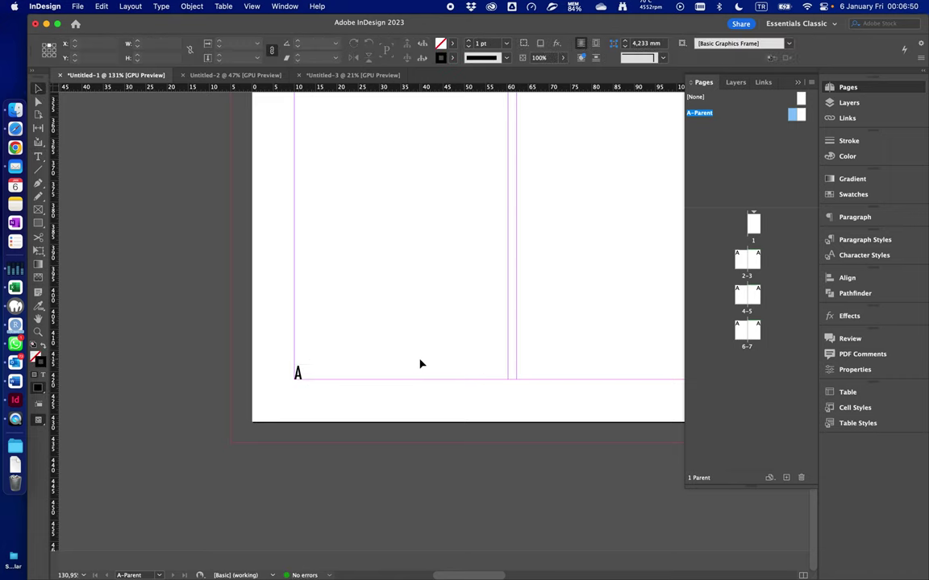
Open page 2 and examine the automatic page numbers in the lower outer corners of spread 2-3
{"action": "double_click", "coordinate": [741, 259]}
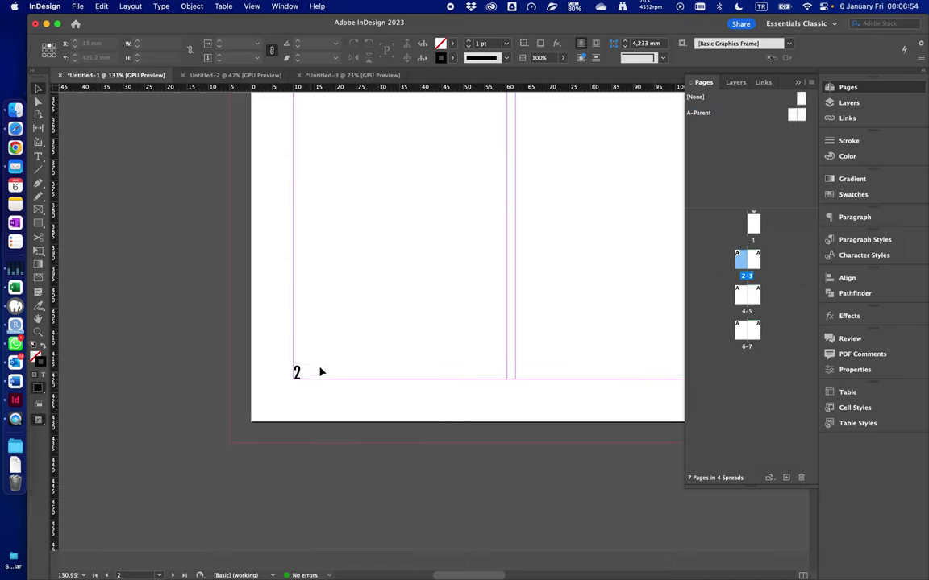
{"action": "scroll", "coordinate": [386, 325], "scroll_direction": "down", "scroll_amount": 5}
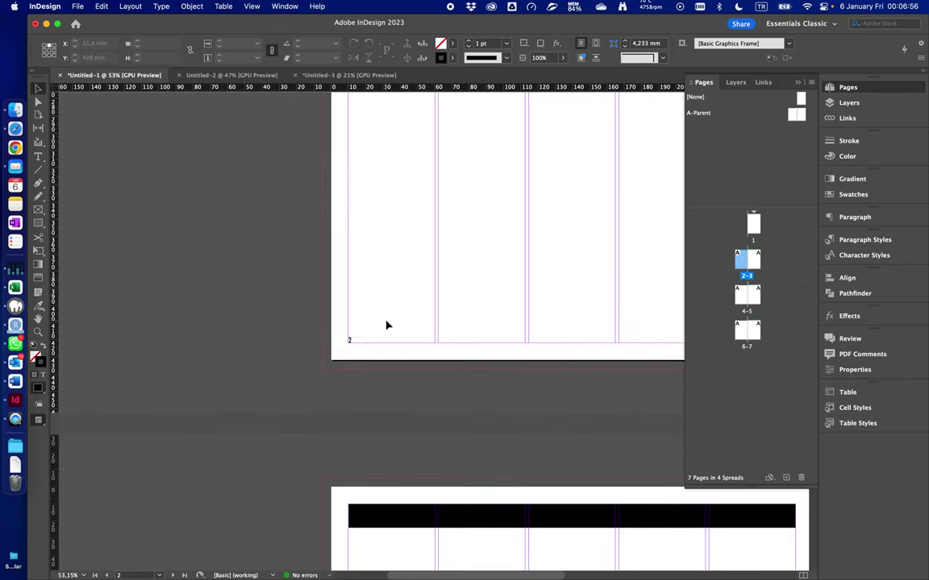
{"action": "scroll", "coordinate": [387, 325], "scroll_direction": "right", "scroll_amount": 10}
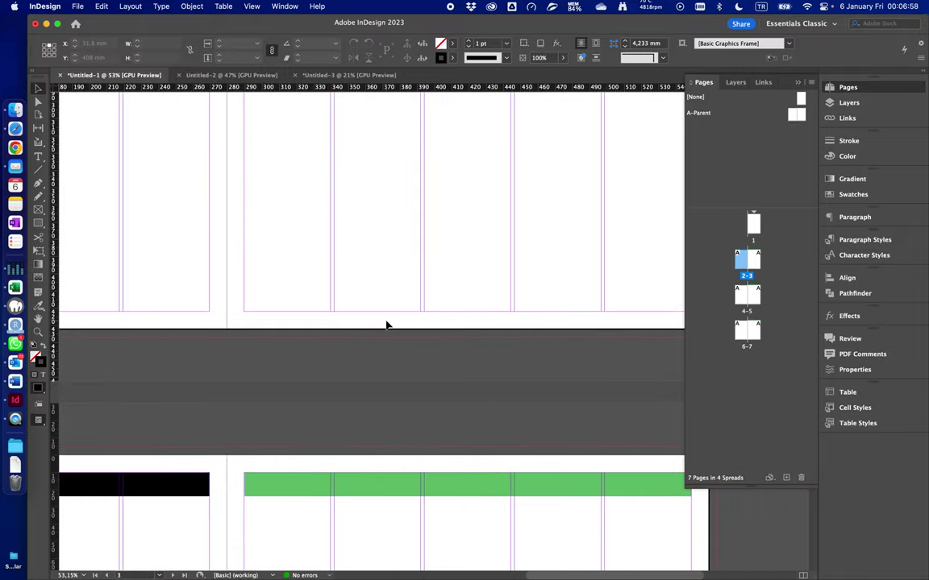
{"action": "scroll", "coordinate": [386, 324], "scroll_direction": "right", "scroll_amount": 2}
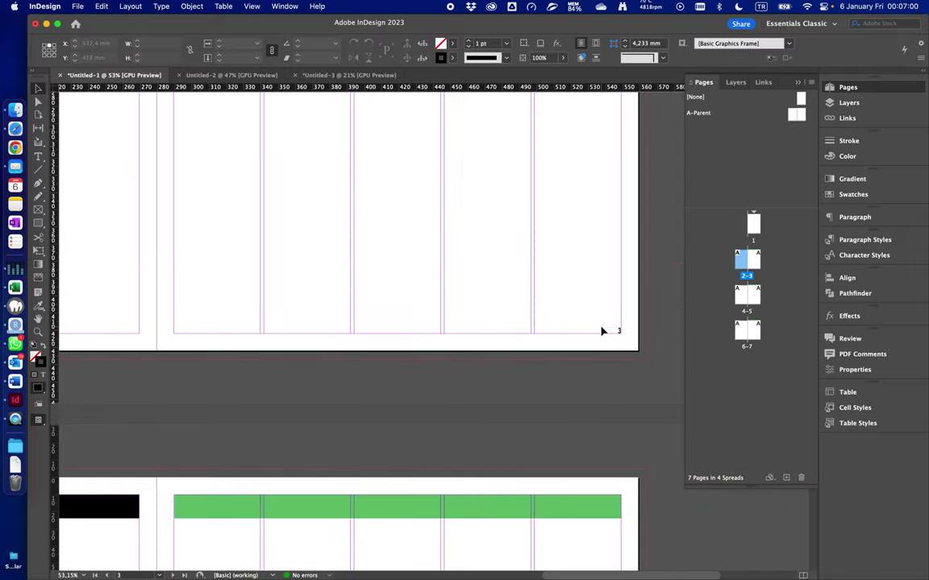
{"action": "scroll", "coordinate": [428, 252], "scroll_direction": "up", "scroll_amount": 5}
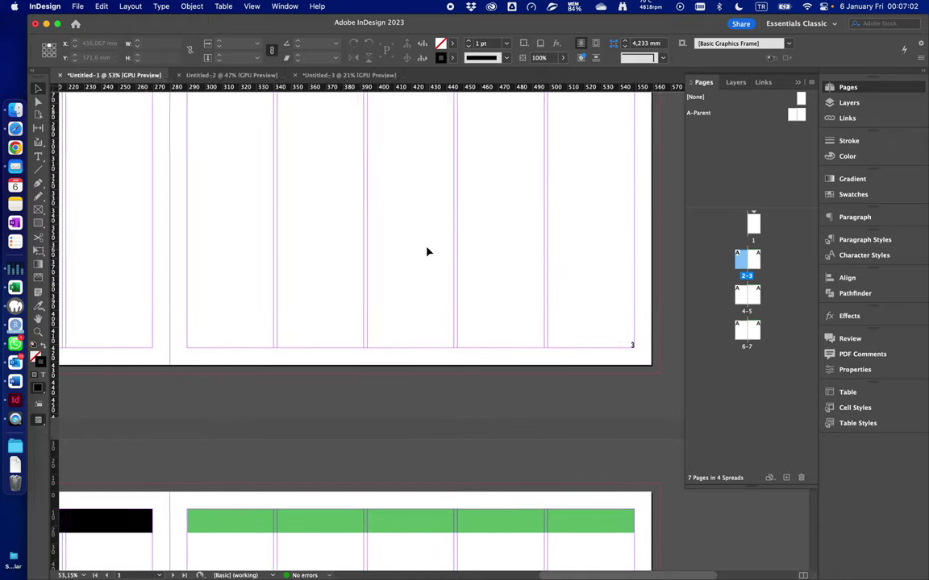
{"action": "scroll", "coordinate": [428, 252], "scroll_direction": "down", "scroll_amount": 3}
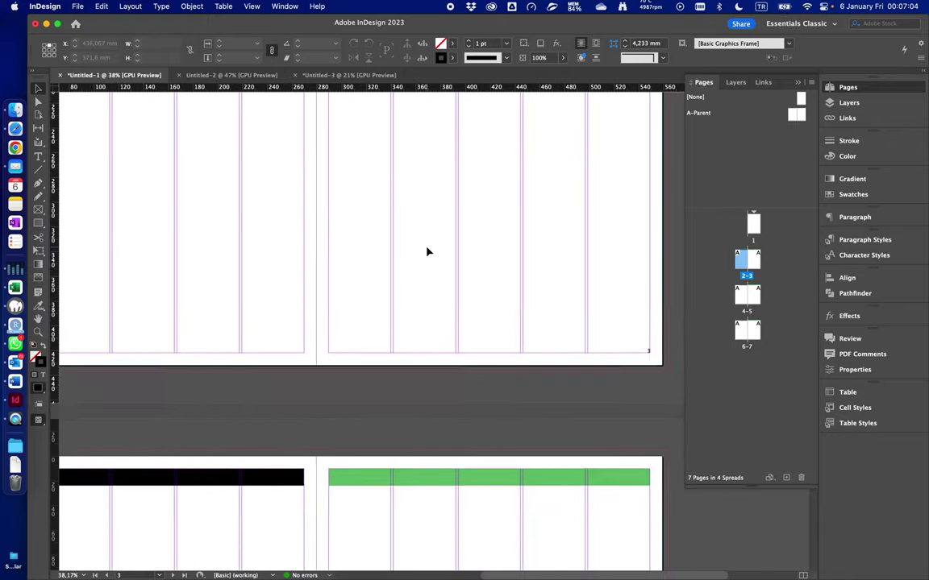
{"action": "scroll", "coordinate": [428, 252], "scroll_direction": "up", "scroll_amount": 2}
{"action": "scroll", "coordinate": [428, 252], "scroll_direction": "down", "scroll_amount": 4}
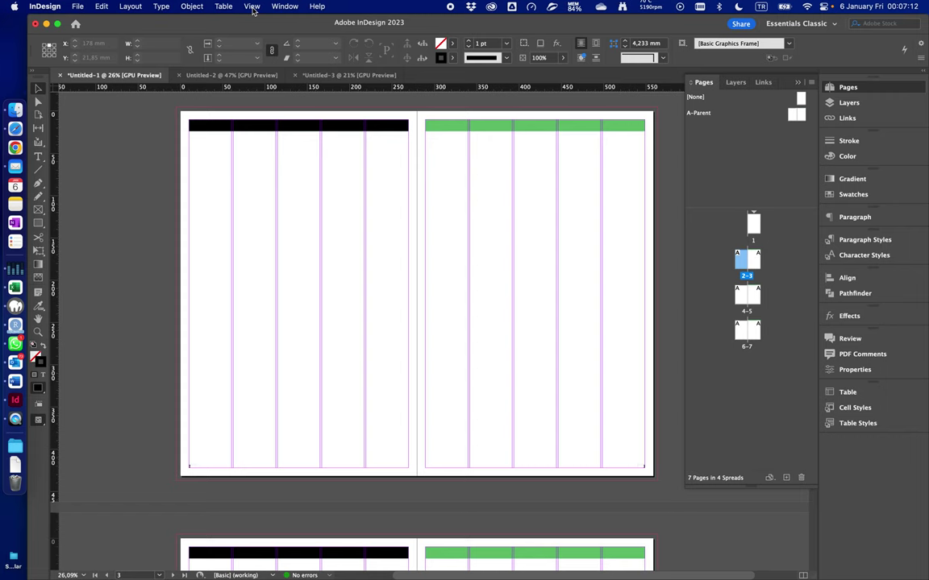
Switch the screen mode to Preview and inspect the page numbers on the spreads without guides
{"action": "left_click", "coordinate": [251, 7]}
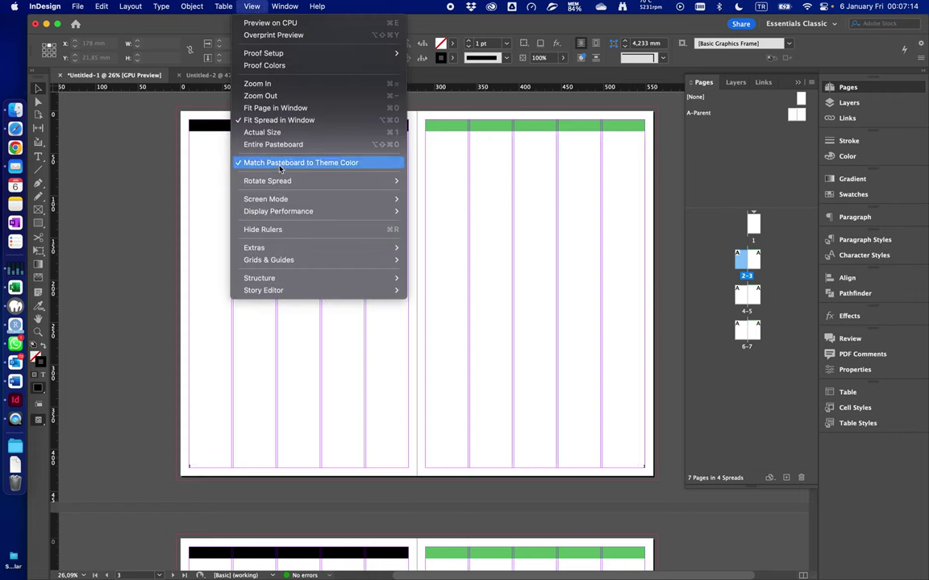
{"action": "mouse_move", "coordinate": [297, 202]}
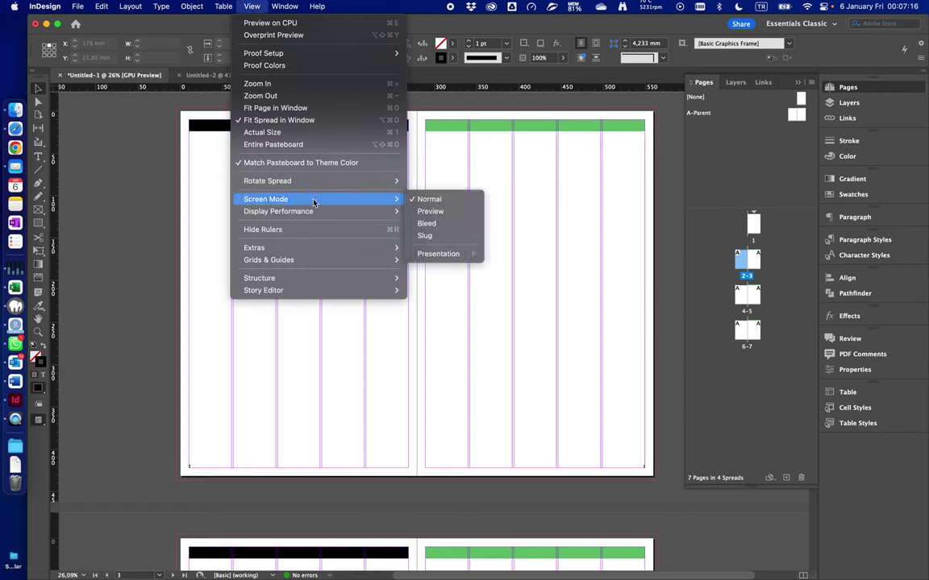
{"action": "left_click", "coordinate": [456, 212]}
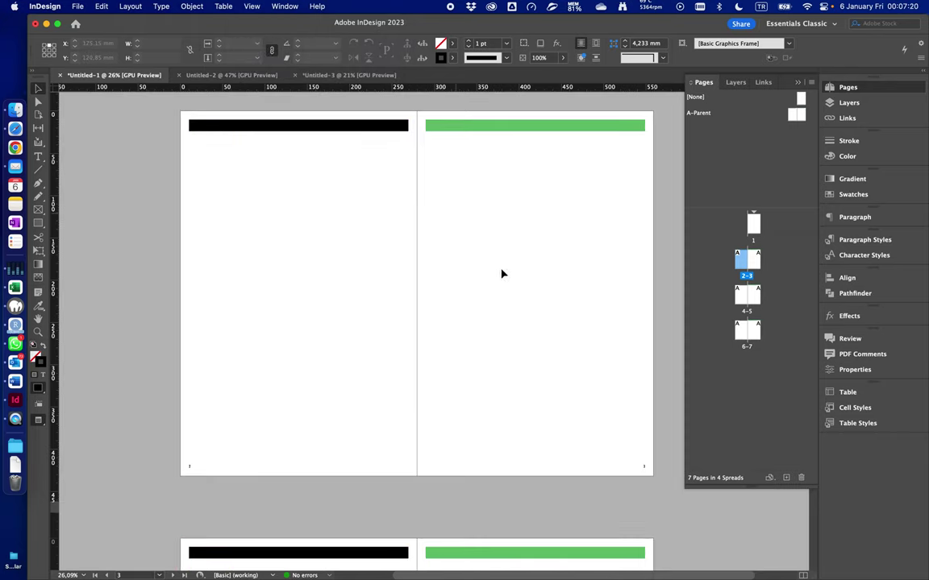
{"action": "scroll", "coordinate": [639, 466], "scroll_direction": "up", "scroll_amount": 5}
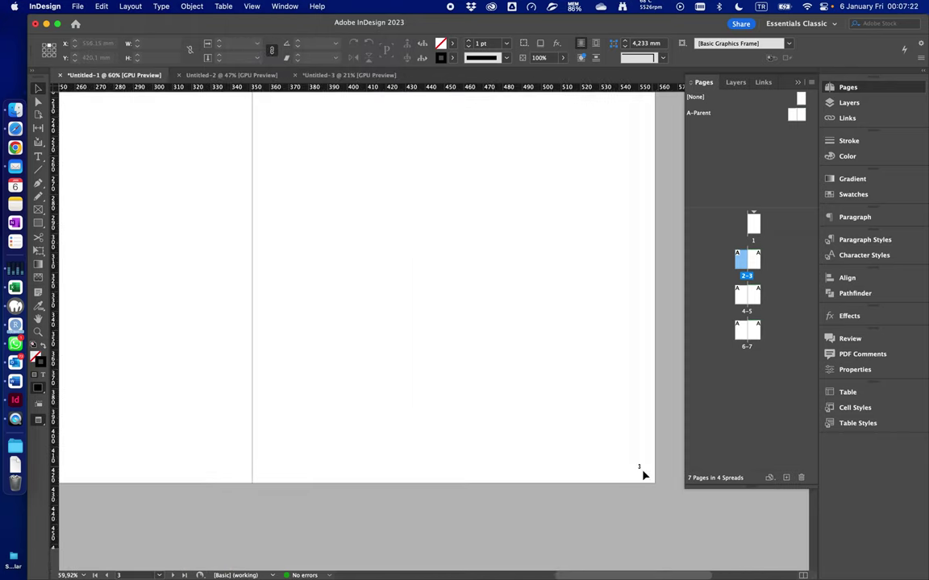
{"action": "scroll", "coordinate": [635, 476], "scroll_direction": "down", "scroll_amount": 5}
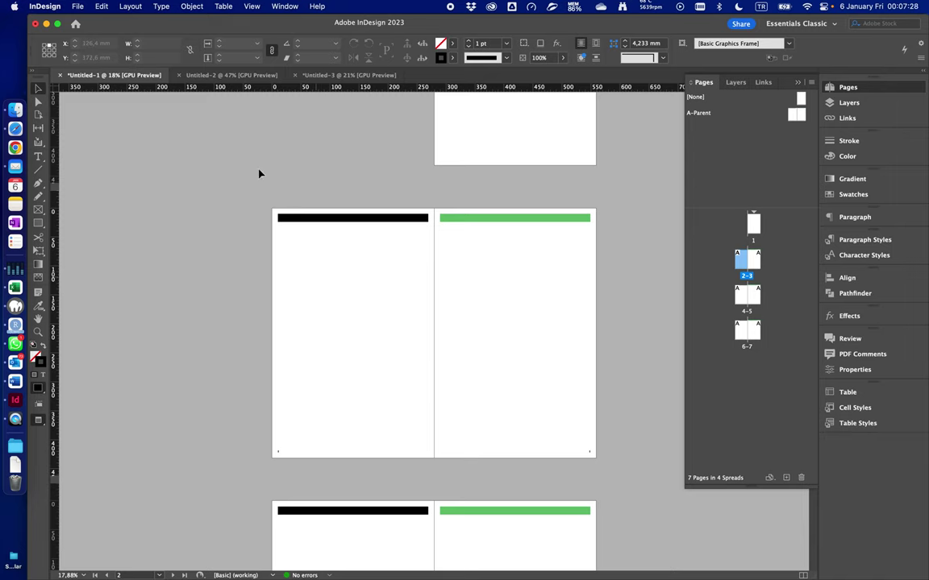
Switch the screen mode back to Normal to show the margins and column guides
{"action": "left_click", "coordinate": [253, 6]}
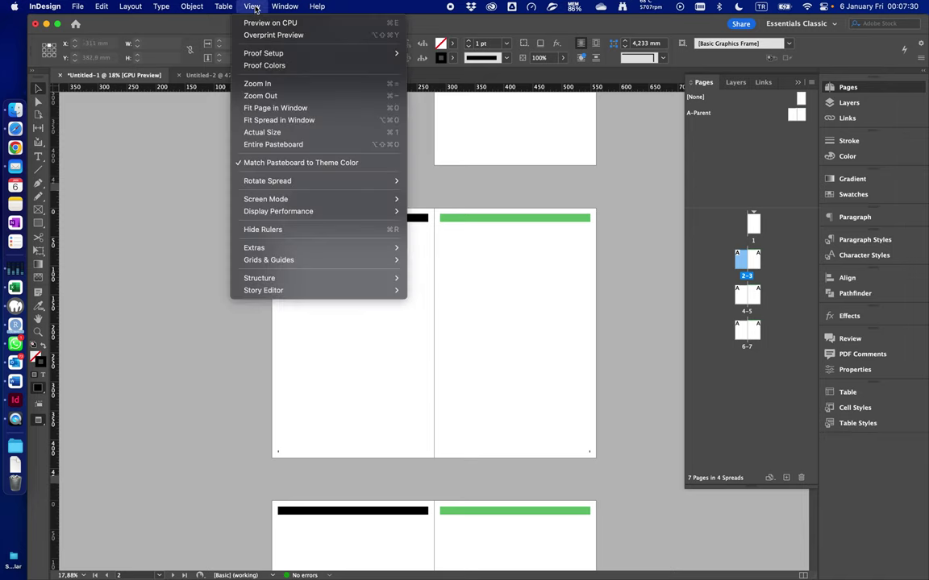
{"action": "mouse_move", "coordinate": [303, 202]}
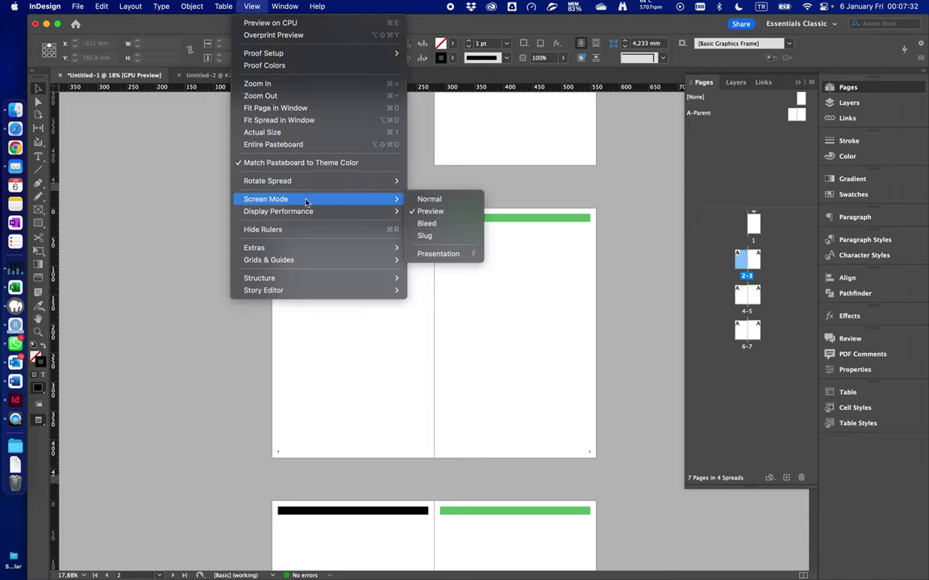
{"action": "left_click", "coordinate": [427, 200]}
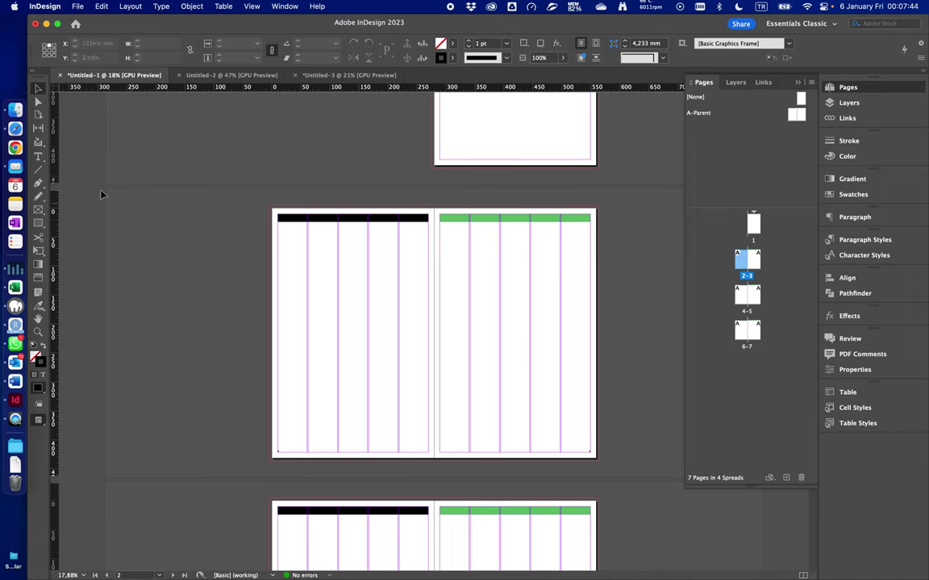
Draw a text frame about 155 × 96 mm across the three middle columns of page 2
{"action": "left_click", "coordinate": [37, 159]}
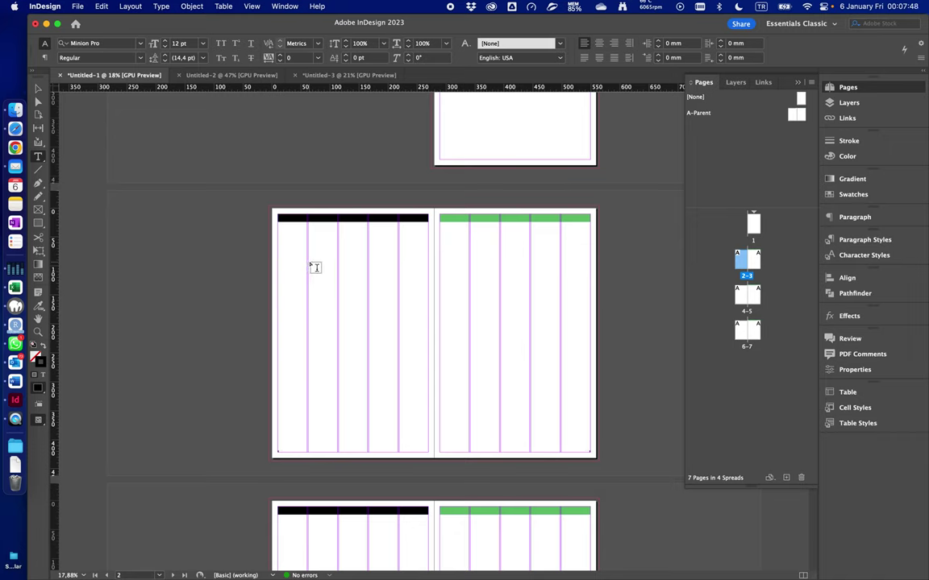
{"action": "left_click_drag", "start_coordinate": [309, 264], "coordinate": [395, 316]}
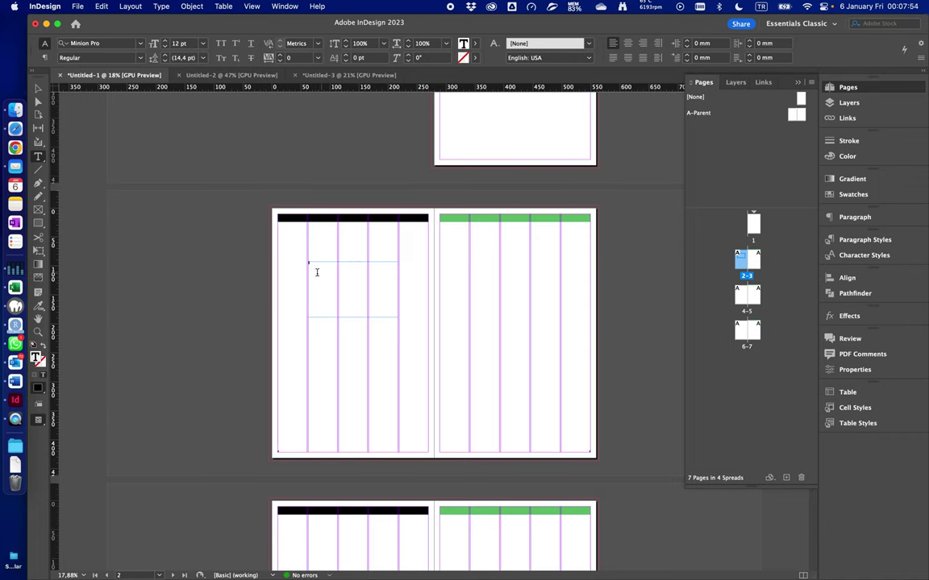
{"action": "scroll", "coordinate": [318, 274], "scroll_direction": "up", "scroll_amount": 5}
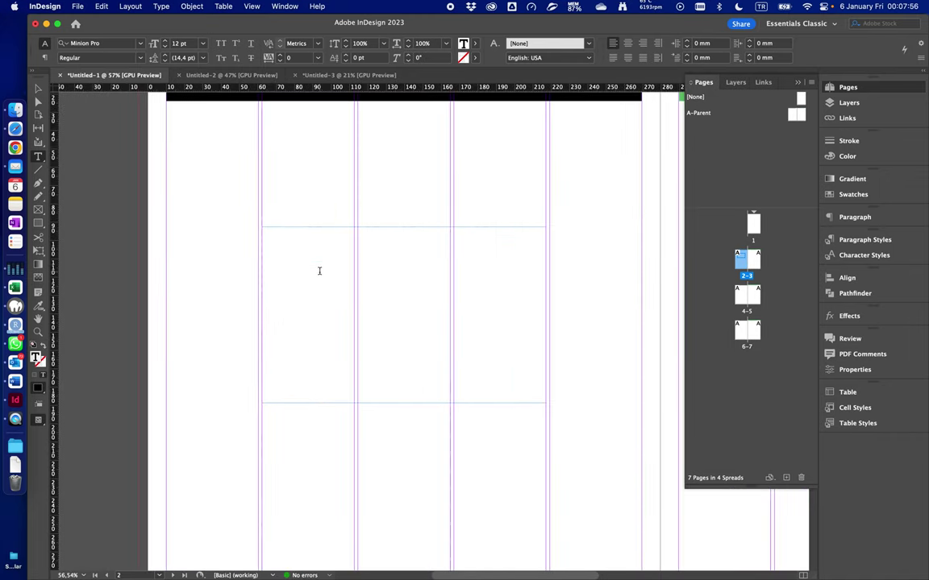
Enter a placeholder heading line that repeats "kerjf şerkgjelr felr kgesl rg" three times, and end the paragraph
{"action": "type", "text": "kerjf şerkgjel"}
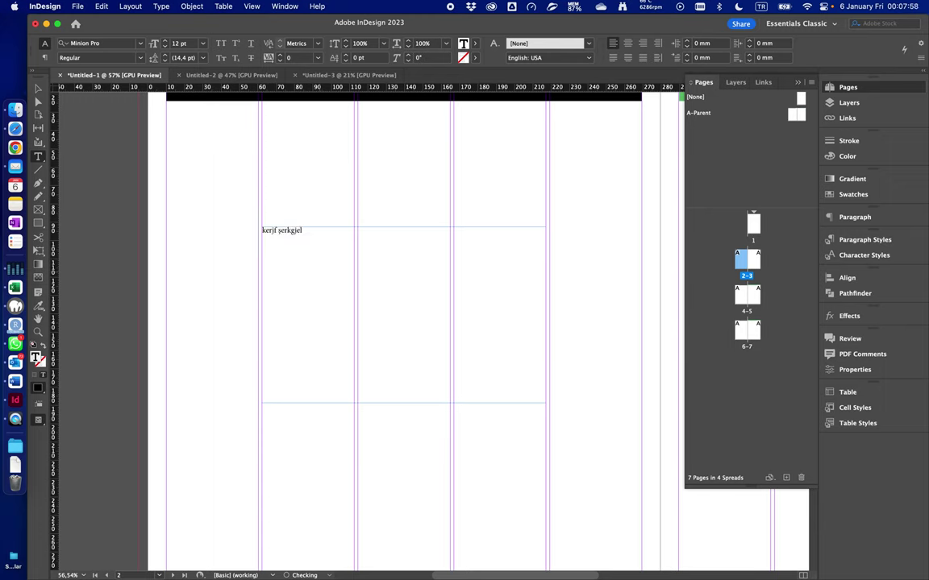
{"action": "type", "text": "r felr kgesl rg"}
{"action": "key", "text": "super+a"}
{"action": "key", "text": "super+c"}
{"action": "key", "text": "Right"}
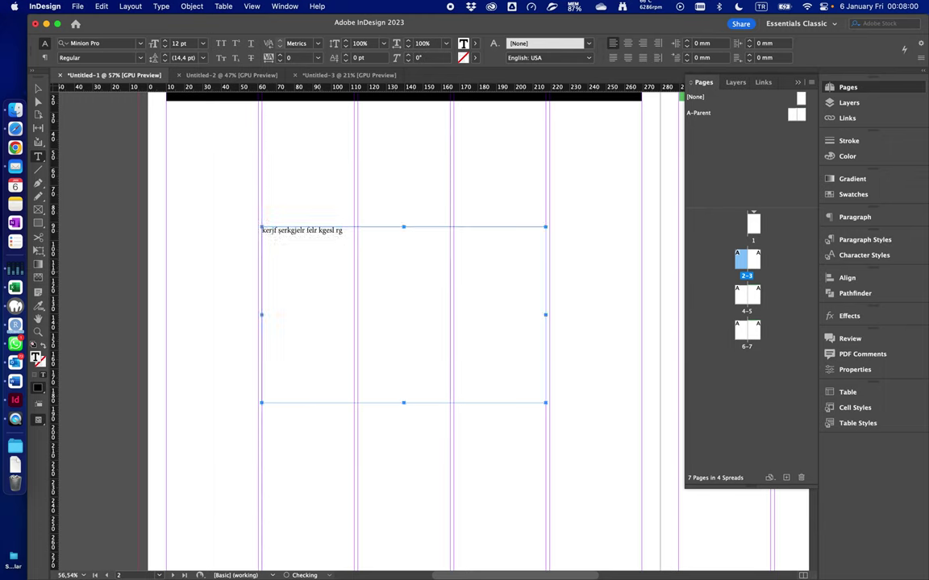
{"action": "key", "text": "super+v"}
{"action": "key", "text": "super+v"}
{"action": "key", "text": "Return"}
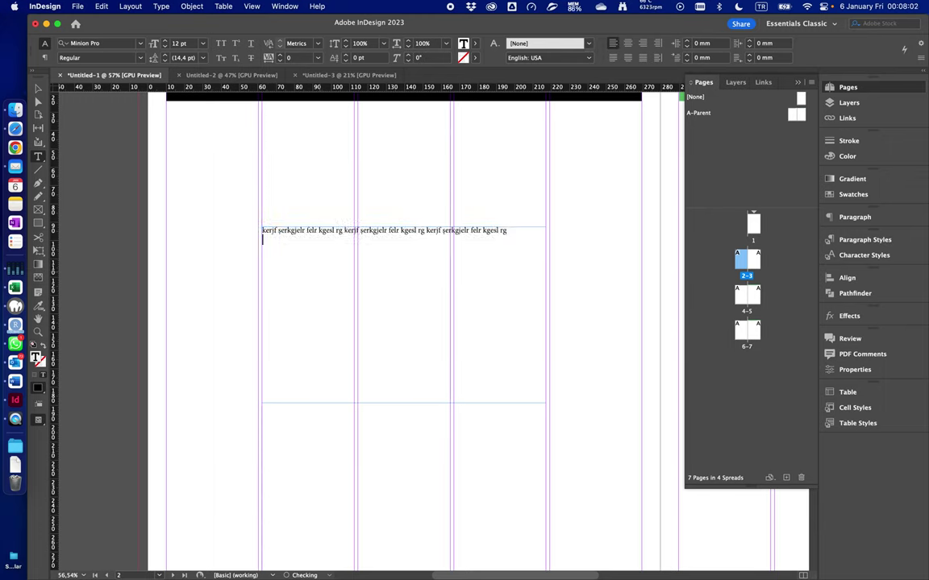
Add a long body paragraph of repeated copies of the placeholder phrase beneath an empty line, and deselect the frame
{"action": "key", "text": "super+v"}
{"action": "key", "text": "super+v"}
{"action": "key", "text": "space"}
{"action": "key", "text": "super+v"}
{"action": "key", "text": "space"}
{"action": "key", "text": "super+v"}
{"action": "key", "text": "space"}
{"action": "key", "text": "super+v"}
{"action": "key", "text": "space"}
{"action": "key", "text": "super+v"}
{"action": "key", "text": "space"}
{"action": "key", "text": "super+v"}
{"action": "key", "text": "space"}
{"action": "key", "text": "super+v"}
{"action": "key", "text": "space"}
{"action": "key", "text": "super+v"}
{"action": "key", "text": "space"}
{"action": "key", "text": "super+v"}
{"action": "key", "text": "space"}
{"action": "key", "text": "super+v"}
{"action": "key", "text": "space"}
{"action": "key", "text": "super+v"}
{"action": "key", "text": "space"}
{"action": "key", "text": "super+v"}
{"action": "key", "text": "space"}
{"action": "key", "text": "super+v"}
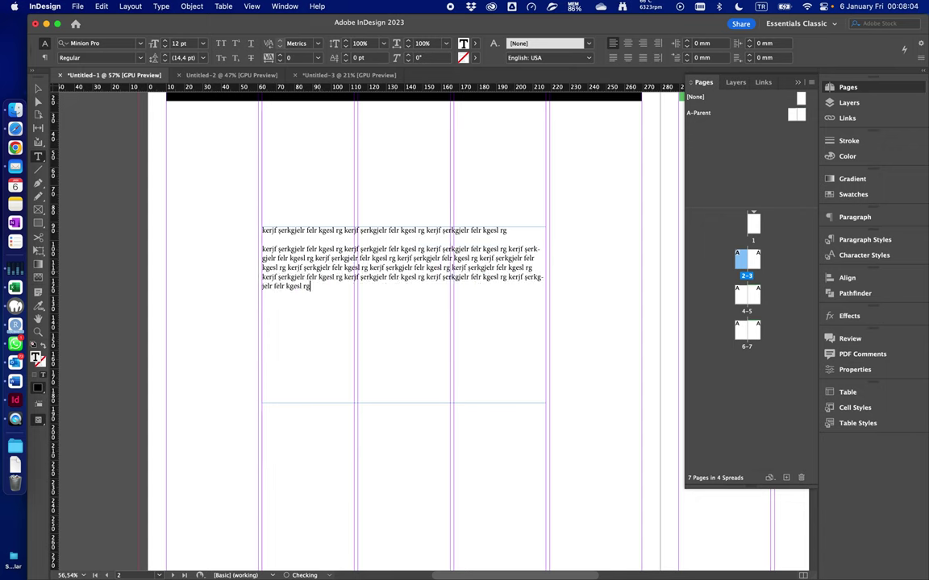
{"action": "key", "text": "space"}
{"action": "key", "text": "super+v"}
{"action": "key", "text": "space"}
{"action": "key", "text": "super+v"}
{"action": "key", "text": "space"}
{"action": "key", "text": "super+v"}
{"action": "key", "text": "space"}
{"action": "key", "text": "super+v"}
{"action": "key", "text": "space"}
{"action": "key", "text": "super+v"}
{"action": "key", "text": "space"}
{"action": "key", "text": "super+v"}
{"action": "key", "text": "space"}
{"action": "key", "text": "super+v"}
{"action": "key", "text": "space"}
{"action": "key", "text": "super+v"}
{"action": "key", "text": "space"}
{"action": "key", "text": "super+v"}
{"action": "key", "text": "space"}
{"action": "key", "text": "super+v"}
{"action": "key", "text": "space"}
{"action": "key", "text": "super+v"}
{"action": "key", "text": "space"}
{"action": "key", "text": "super+v"}
{"action": "key", "text": "space"}
{"action": "key", "text": "super+v"}
{"action": "key", "text": "space"}
{"action": "key", "text": "super+v"}
{"action": "key", "text": "space"}
{"action": "key", "text": "super+v"}
{"action": "key", "text": "space"}
{"action": "key", "text": "super+v"}
{"action": "key", "text": "space"}
{"action": "key", "text": "super+v"}
{"action": "key", "text": "space"}
{"action": "key", "text": "super+v"}
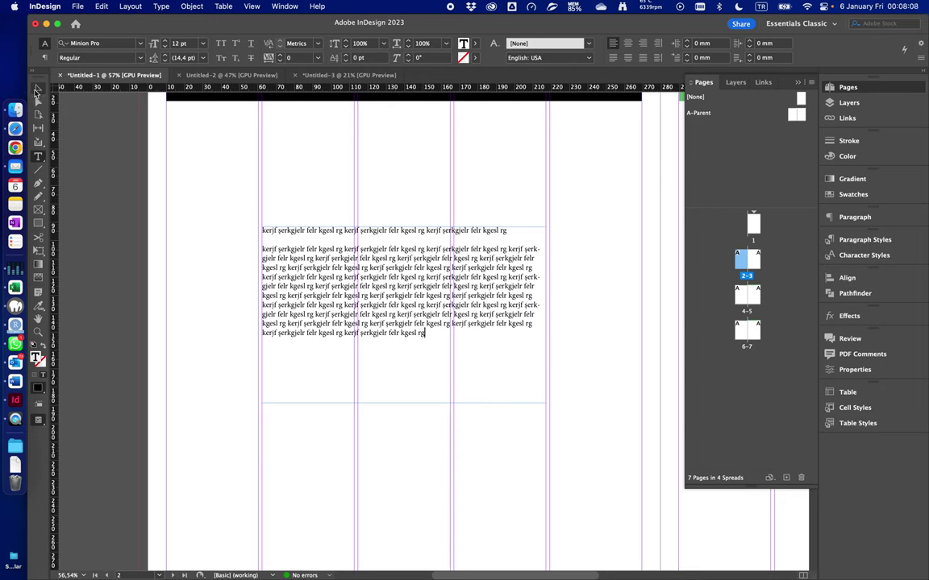
{"action": "key", "text": "Escape"}
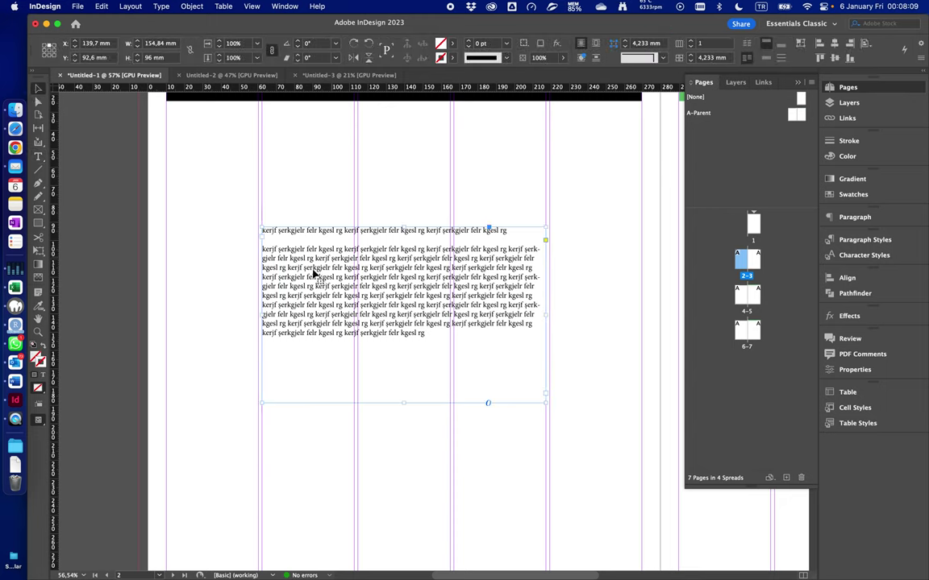
{"action": "left_click", "coordinate": [408, 199]}
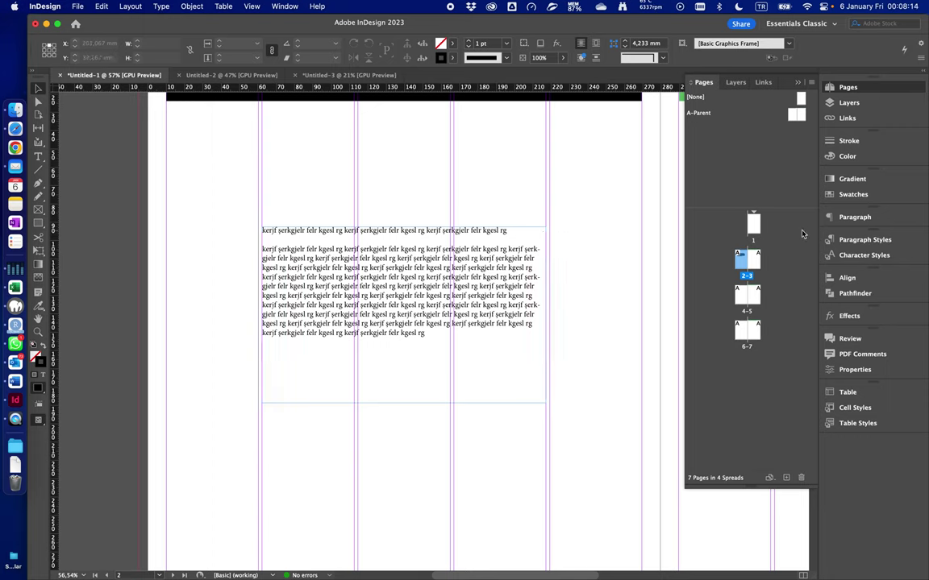
Create a new paragraph style and name it "Başlık 1"
{"action": "left_click", "coordinate": [866, 240]}
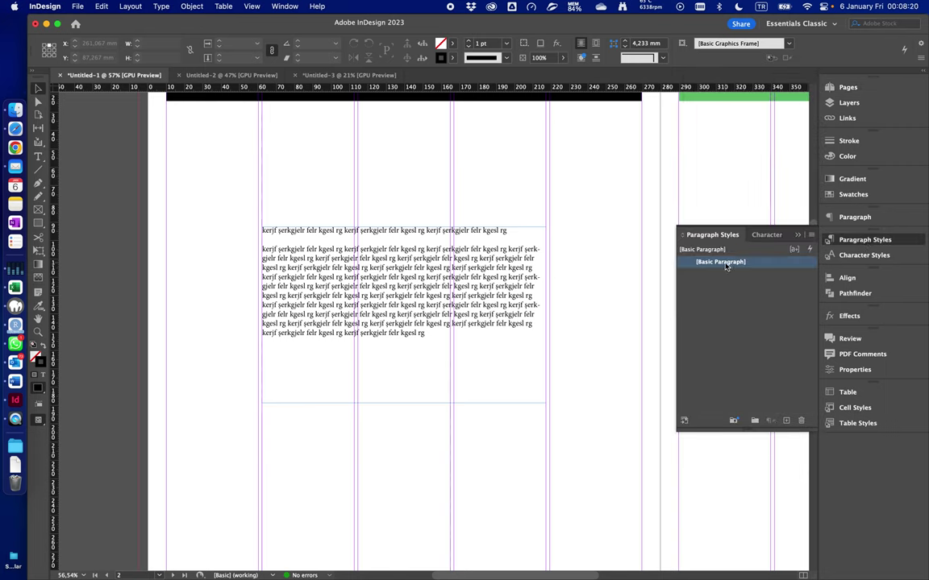
{"action": "left_click", "coordinate": [787, 424]}
{"action": "left_click", "coordinate": [766, 276]}
{"action": "double_click", "coordinate": [766, 278]}
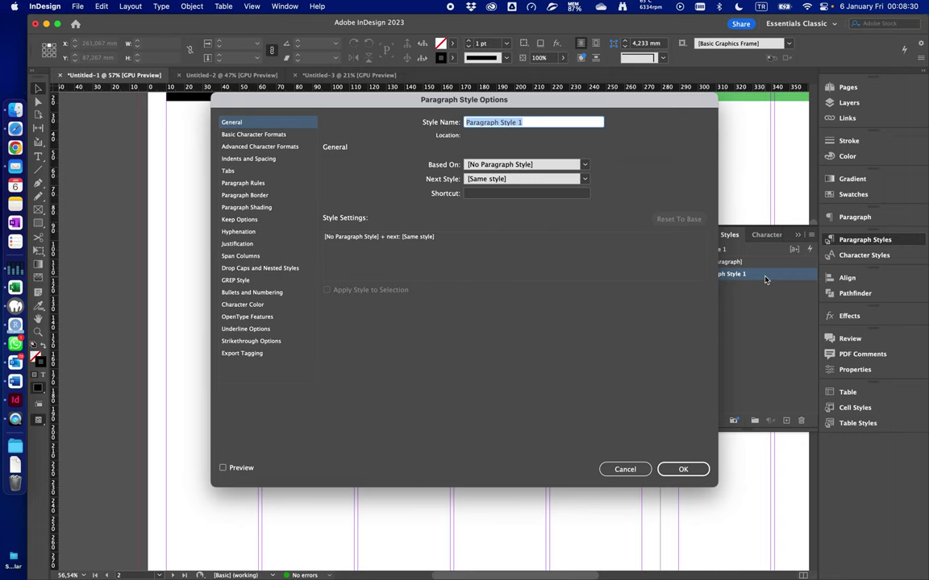
{"action": "type", "text": "Başlık"}
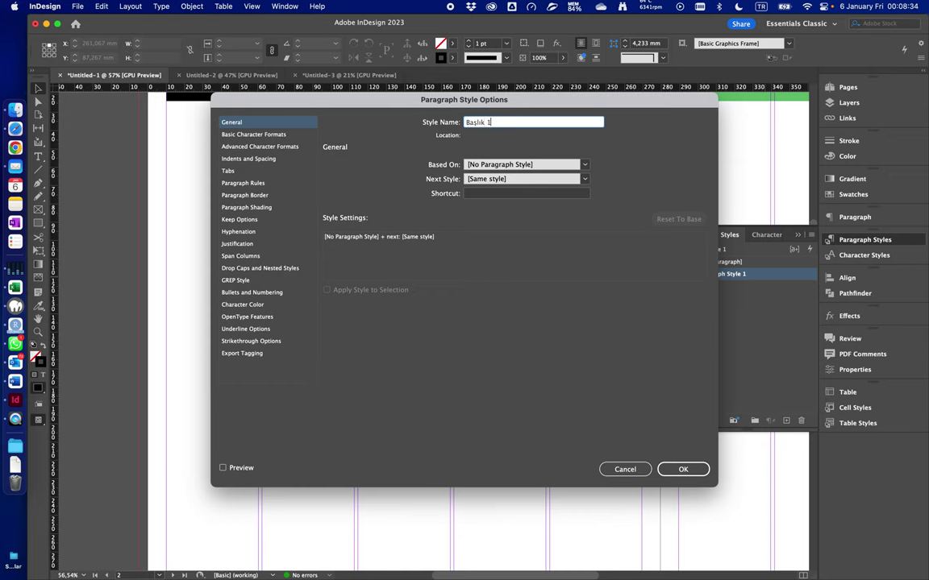
Set the Başlık 1 style's font to Noto Sans Limbu Regular at 24 pt
{"action": "left_click", "coordinate": [257, 136]}
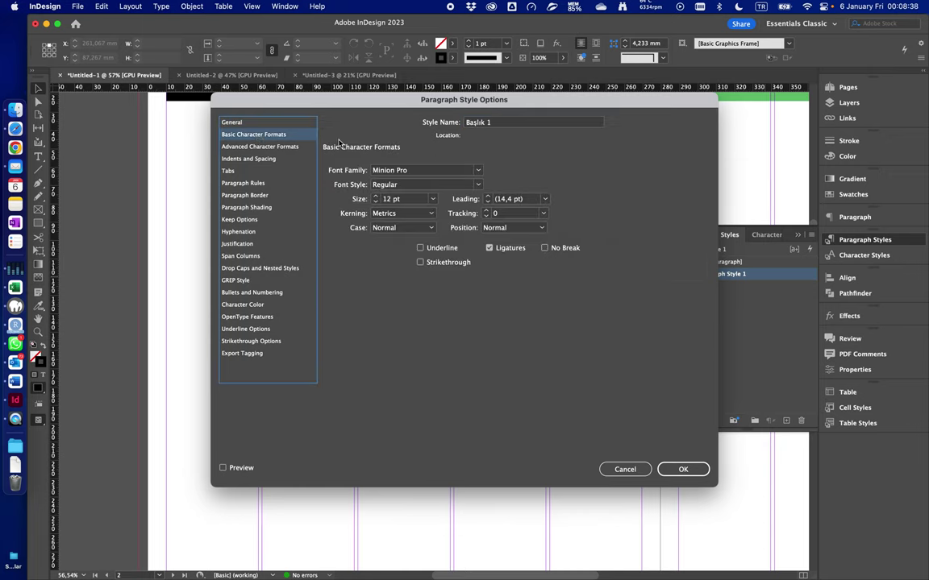
{"action": "left_click", "coordinate": [479, 172]}
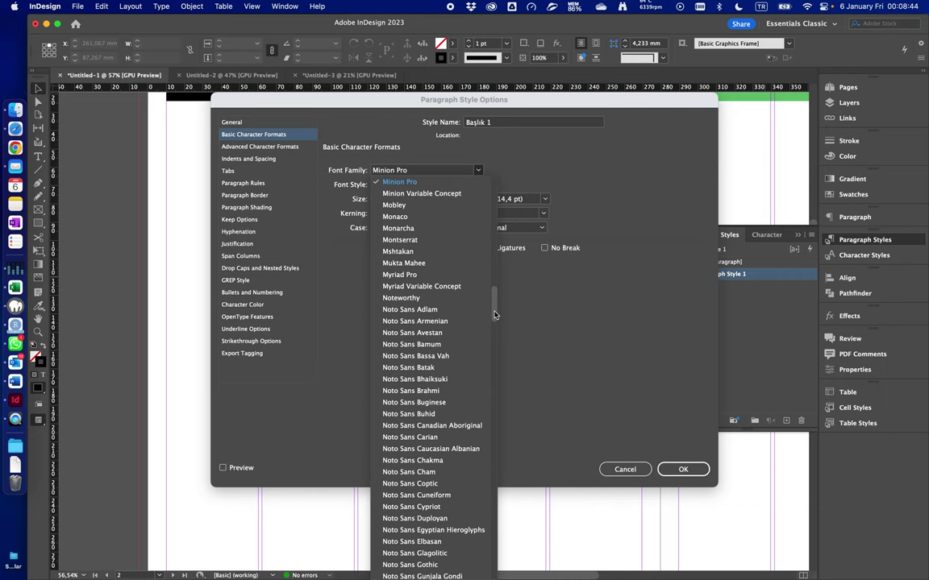
{"action": "left_click_drag", "start_coordinate": [495, 315], "coordinate": [495, 346]}
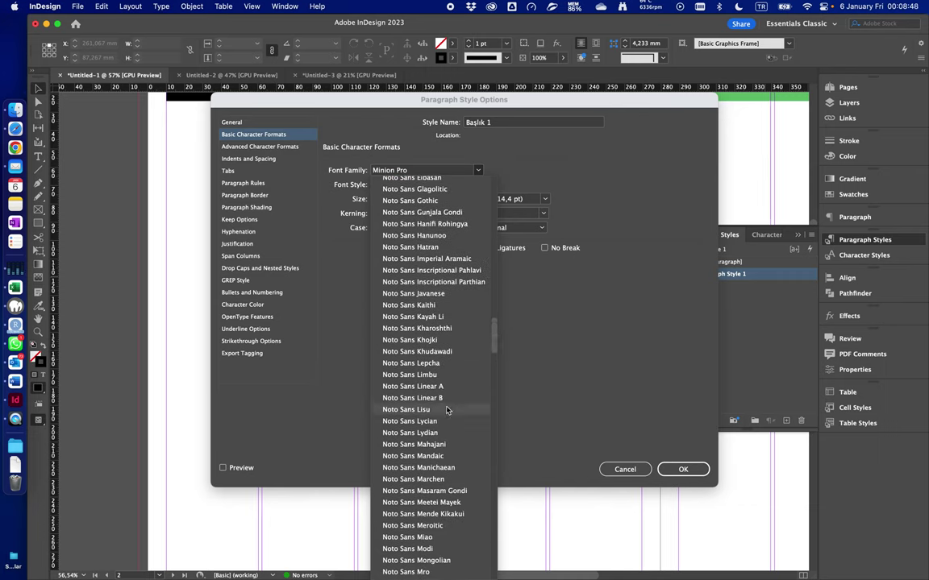
{"action": "left_click", "coordinate": [449, 381]}
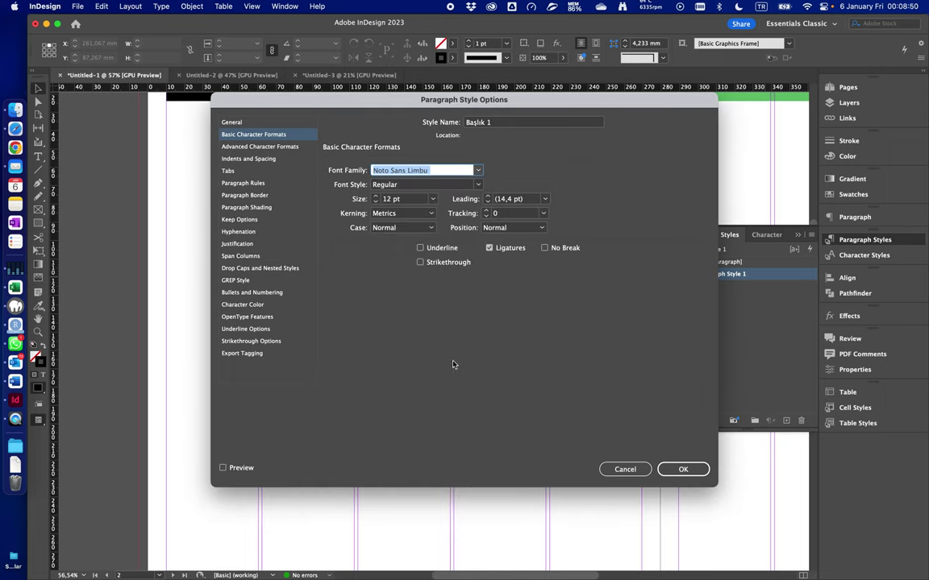
{"action": "left_click", "coordinate": [433, 199]}
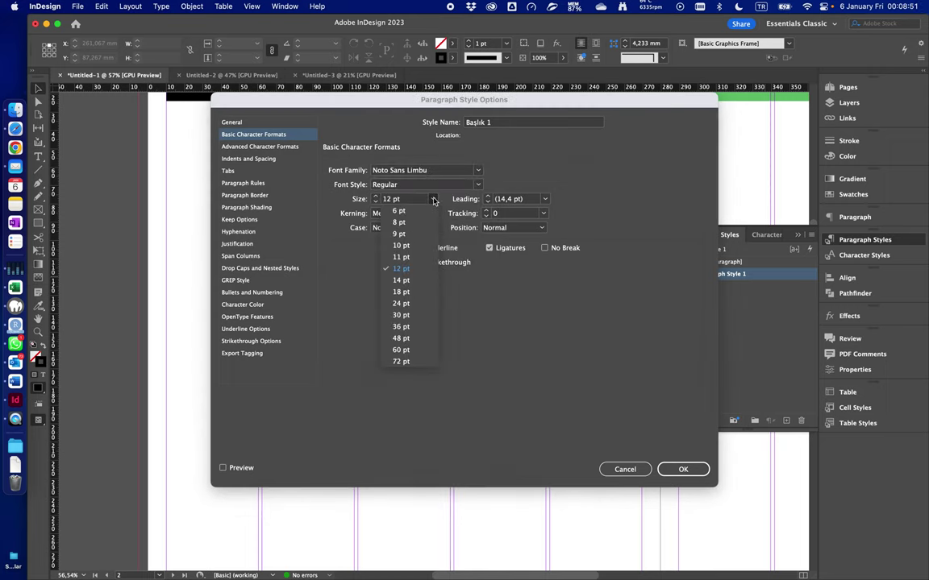
{"action": "left_click", "coordinate": [418, 305]}
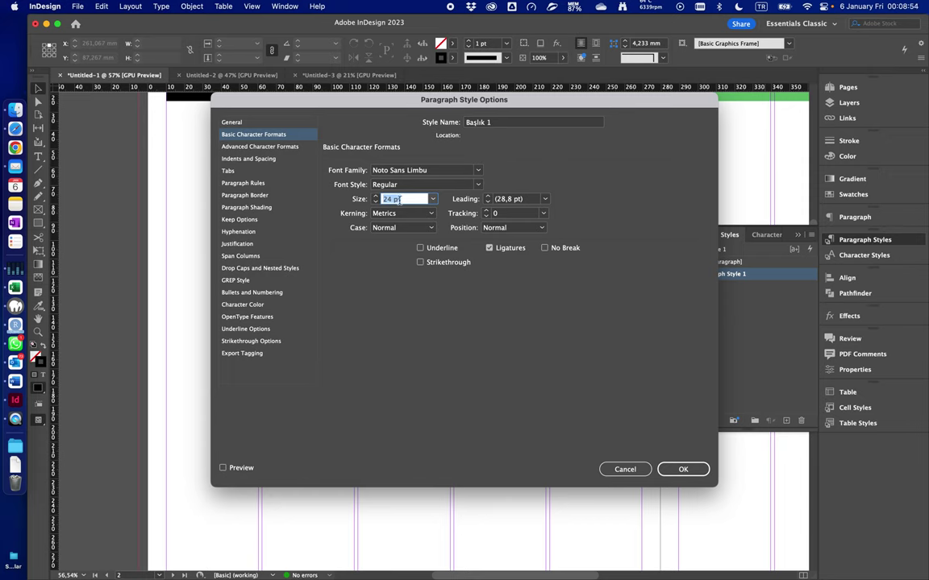
{"action": "left_click", "coordinate": [479, 185]}
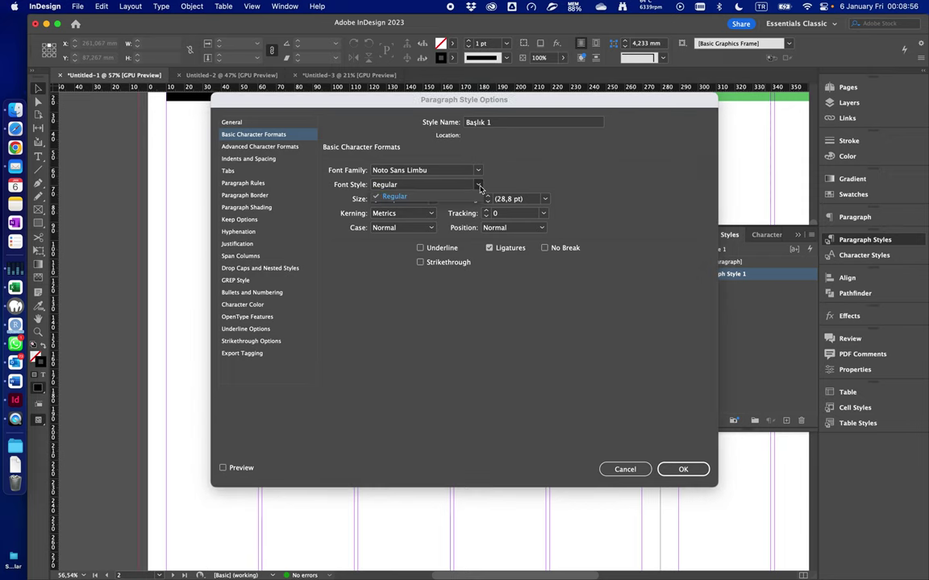
{"action": "left_click", "coordinate": [480, 188]}
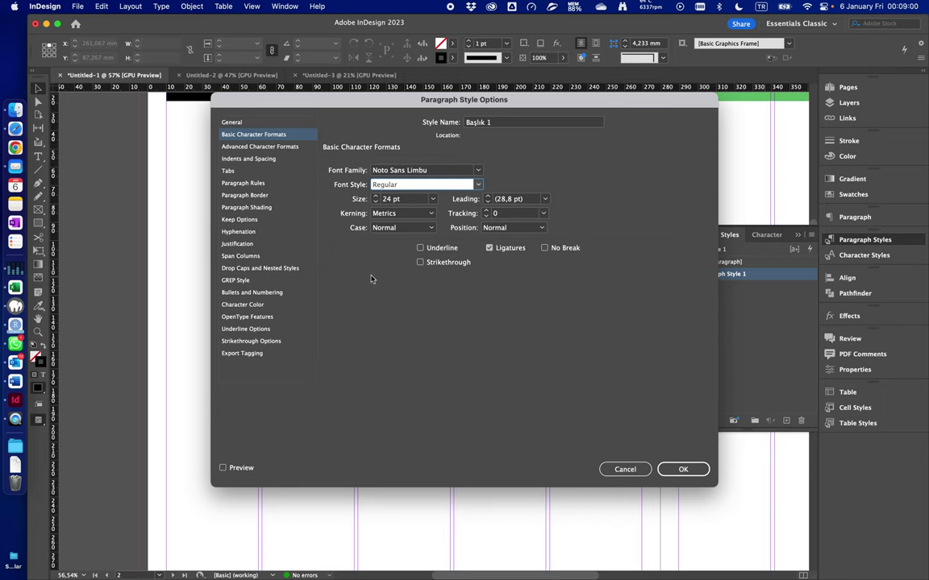
Set the Başlık 1 style's language to Turkish in the advanced character formats
{"action": "left_click", "coordinate": [242, 146]}
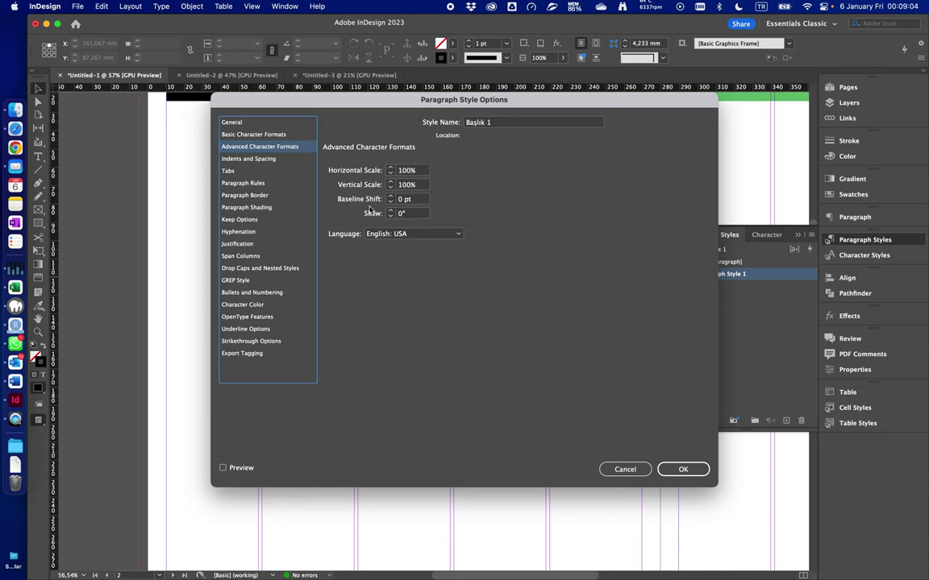
{"action": "left_click", "coordinate": [391, 235]}
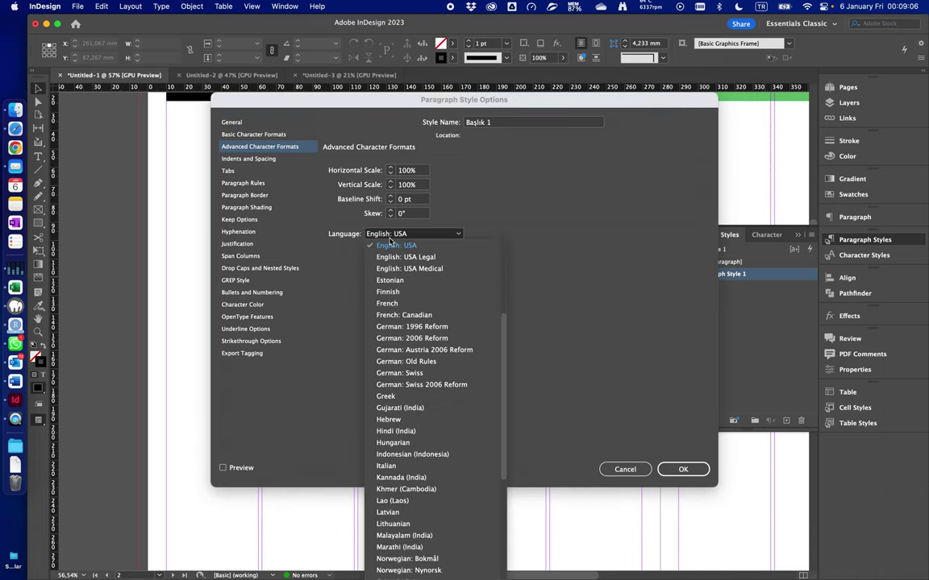
{"action": "scroll", "coordinate": [411, 484], "scroll_direction": "down", "scroll_amount": 5}
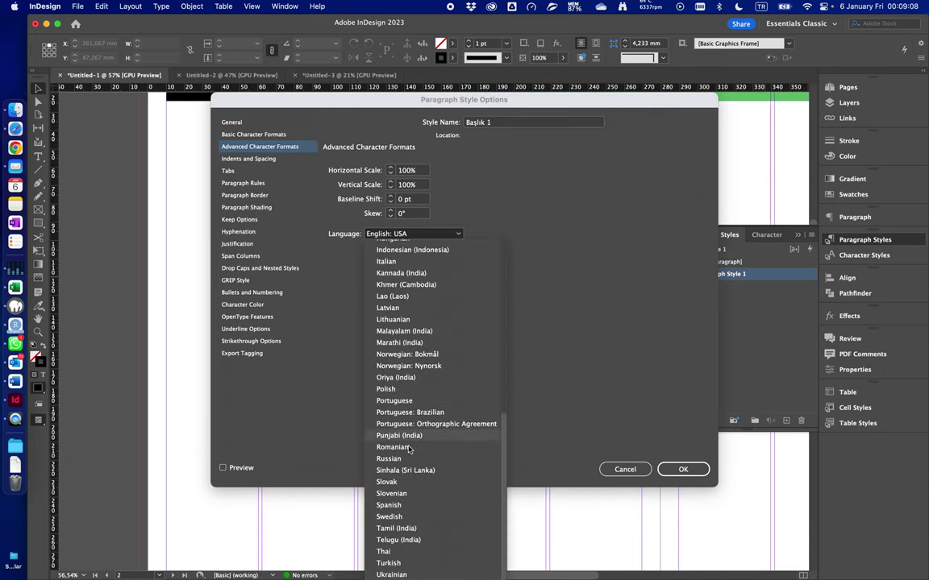
{"action": "left_click", "coordinate": [403, 562]}
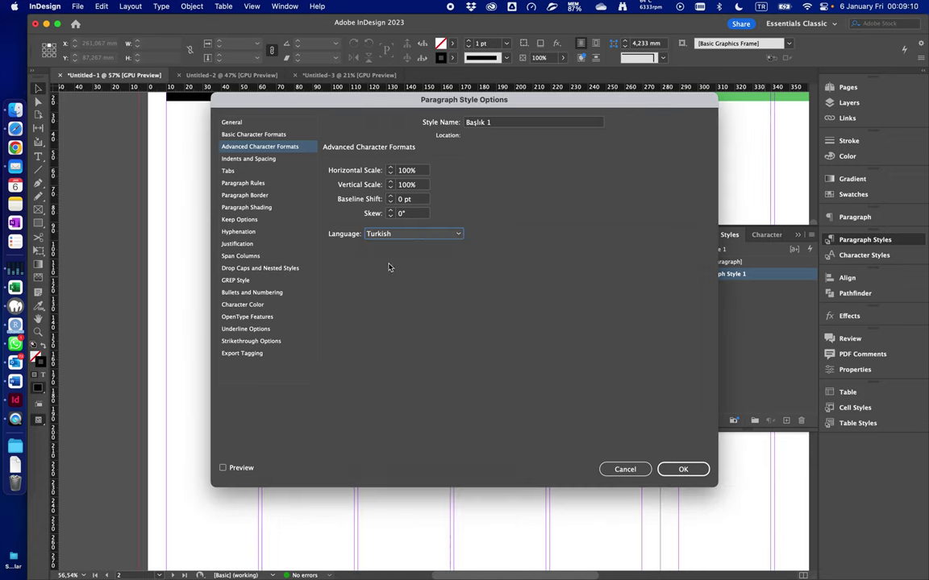
Review the alignment choices for the Başlık 1 style, keep Left alignment, and save the style
{"action": "left_click", "coordinate": [237, 158]}
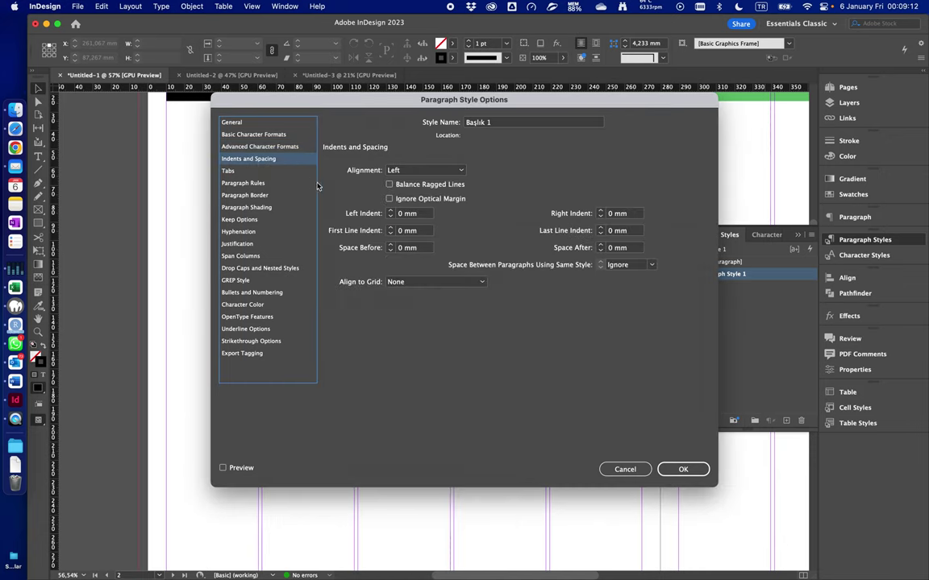
{"action": "left_click", "coordinate": [454, 171]}
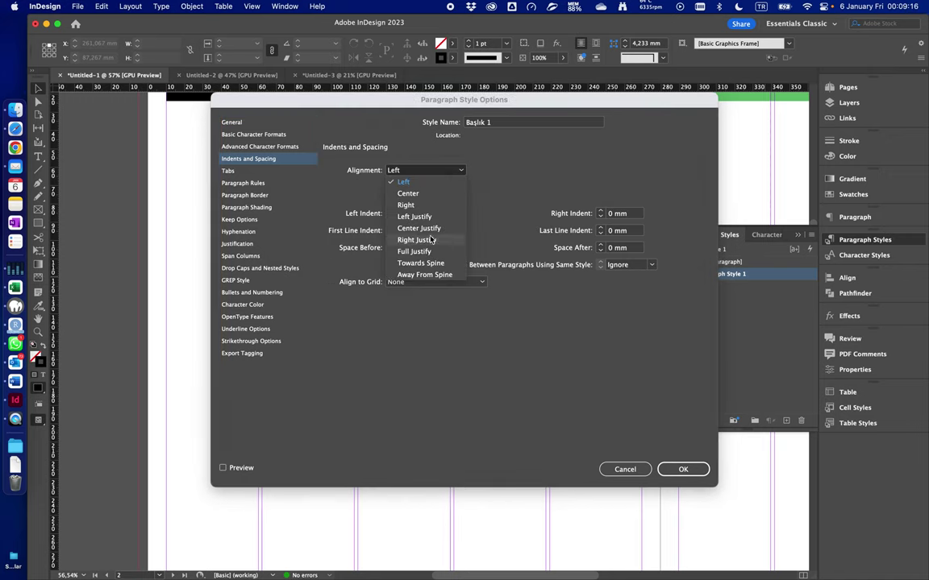
{"action": "left_click", "coordinate": [517, 174]}
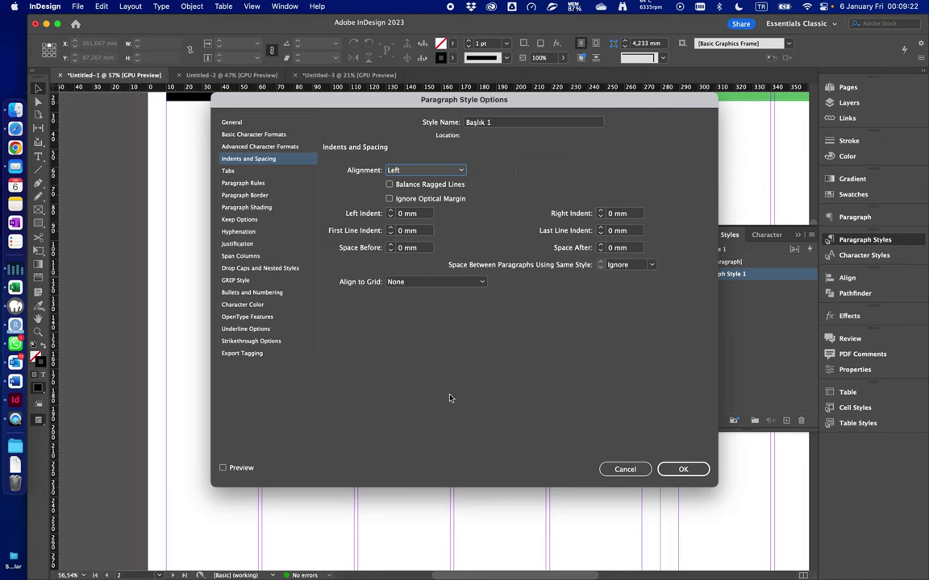
{"action": "left_click", "coordinate": [687, 470]}
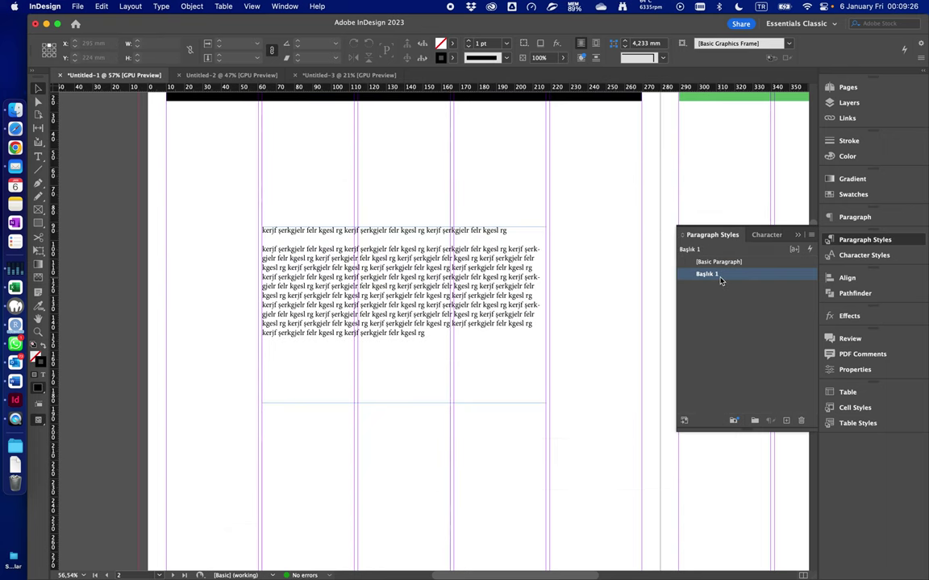
Apply the Başlık 1 style to the heading line of the text frame, and select the frame
{"action": "double_click", "coordinate": [419, 234]}
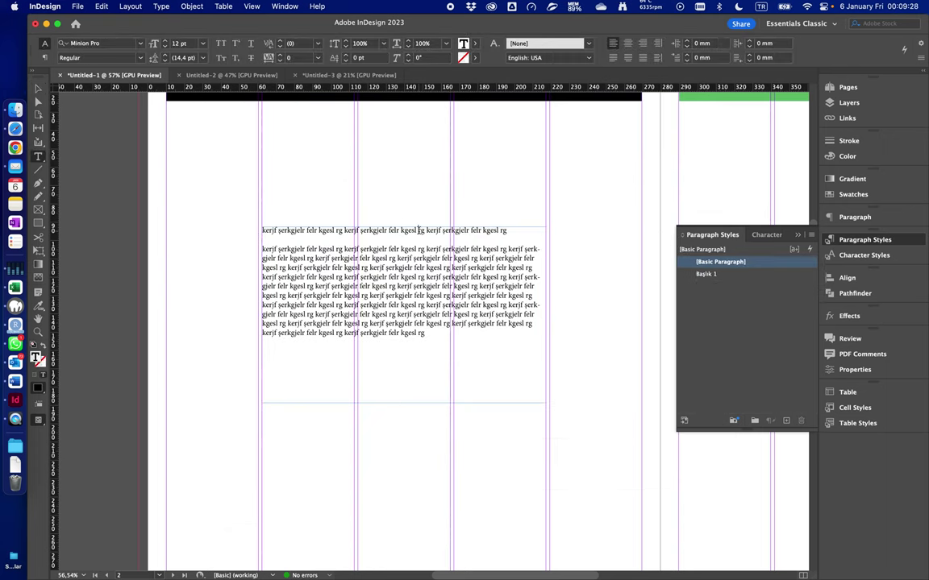
{"action": "left_click", "coordinate": [736, 278]}
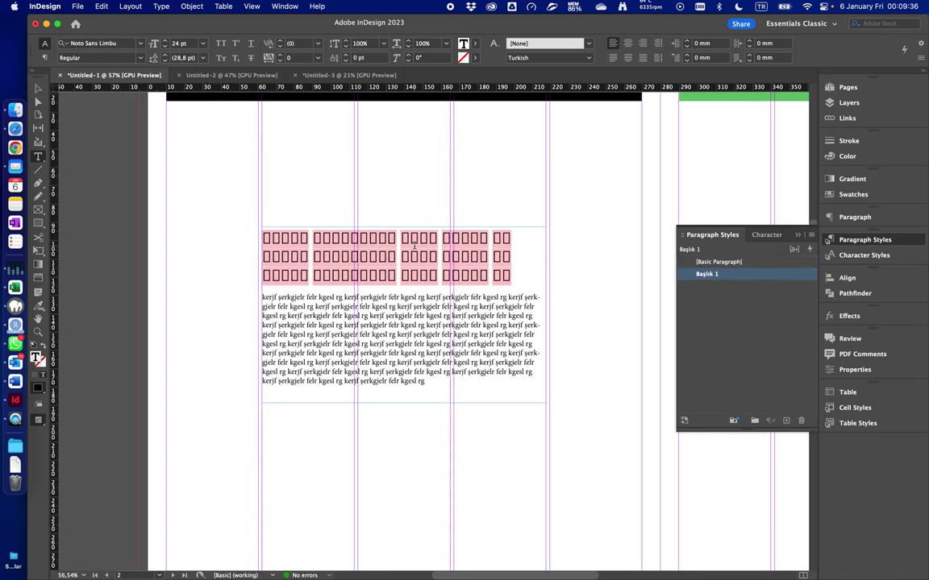
{"action": "left_click", "coordinate": [38, 88]}
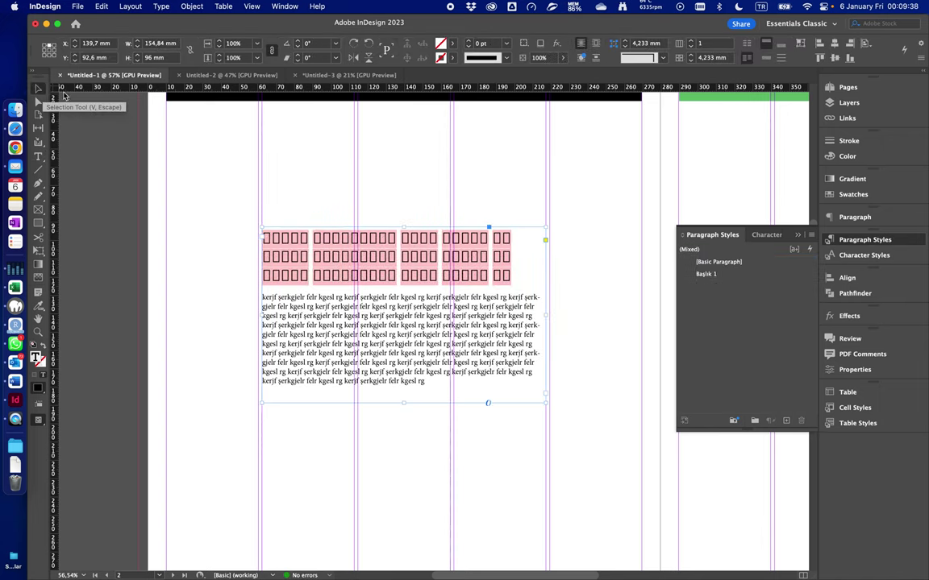
Try setting the Başlık 1 style's font to Calibri Bold with the preview on while the text frame is selected
{"action": "scroll", "coordinate": [349, 160], "scroll_direction": "right", "scroll_amount": 5}
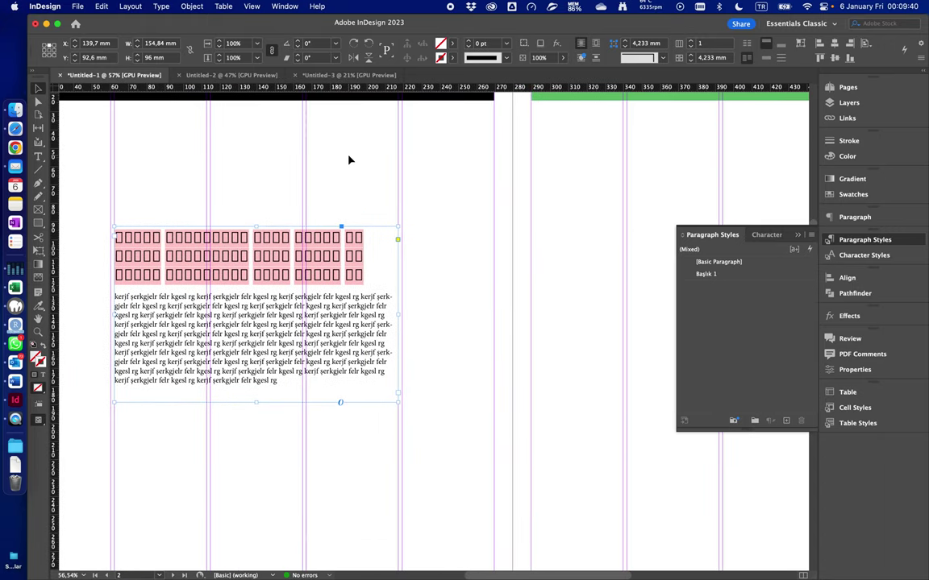
{"action": "double_click", "coordinate": [774, 275]}
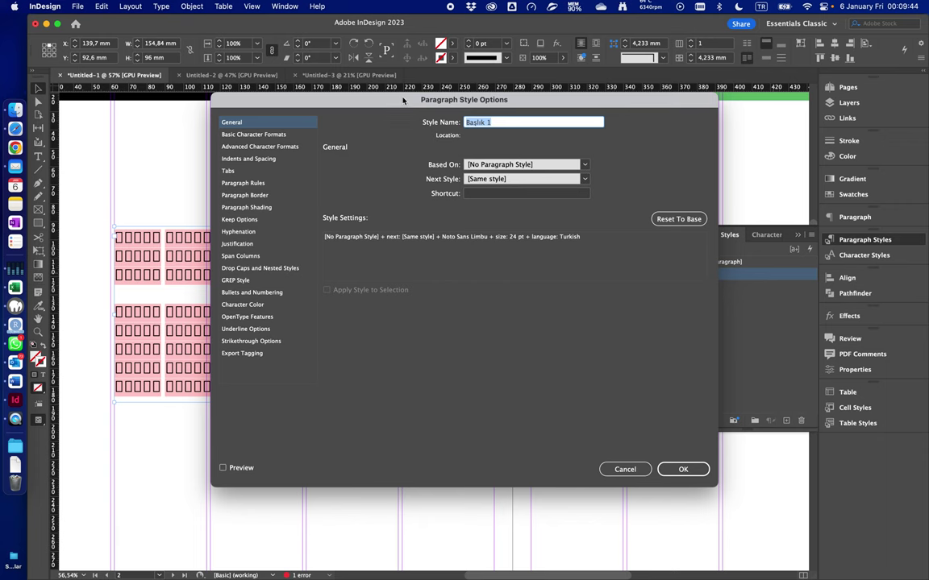
{"action": "left_click_drag", "start_coordinate": [397, 103], "coordinate": [513, 127]}
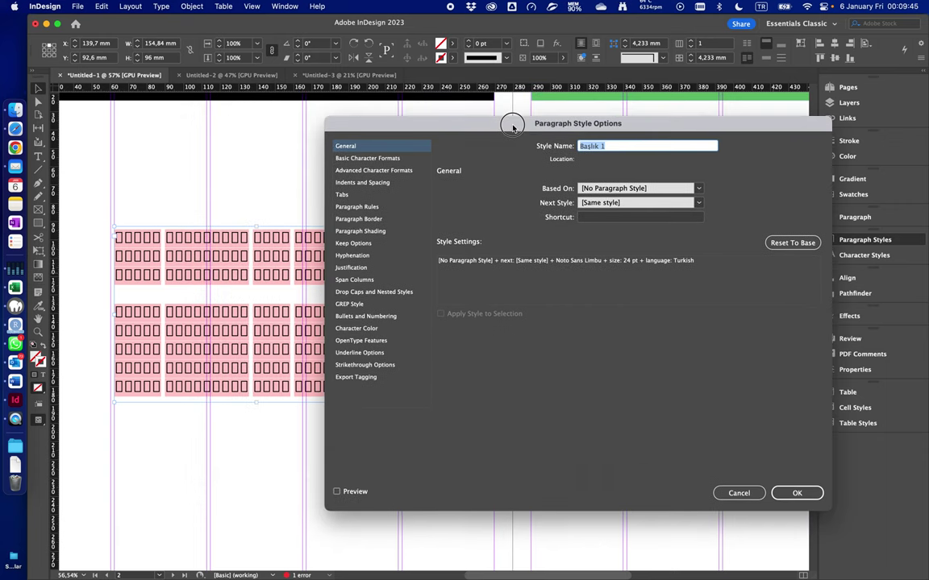
{"action": "left_click", "coordinate": [339, 493]}
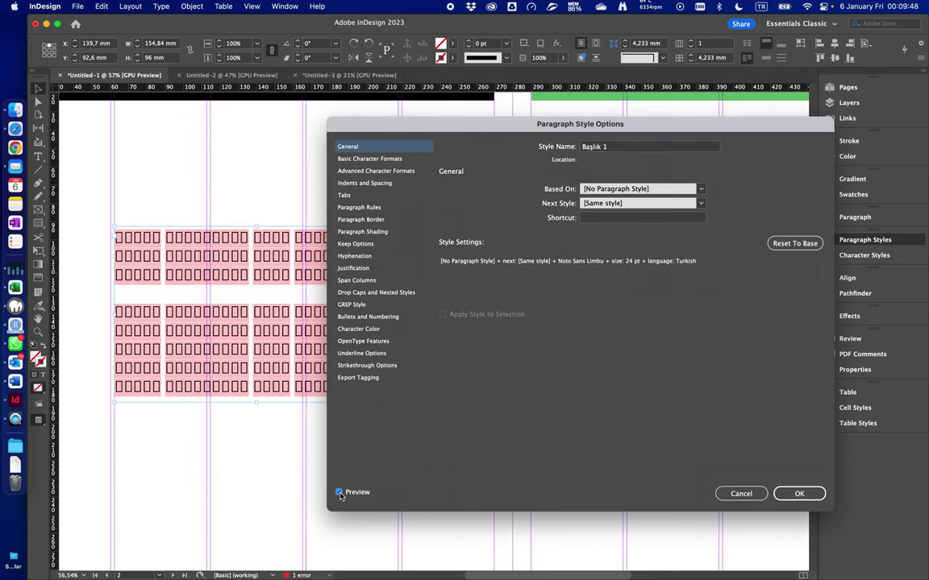
{"action": "left_click", "coordinate": [389, 160]}
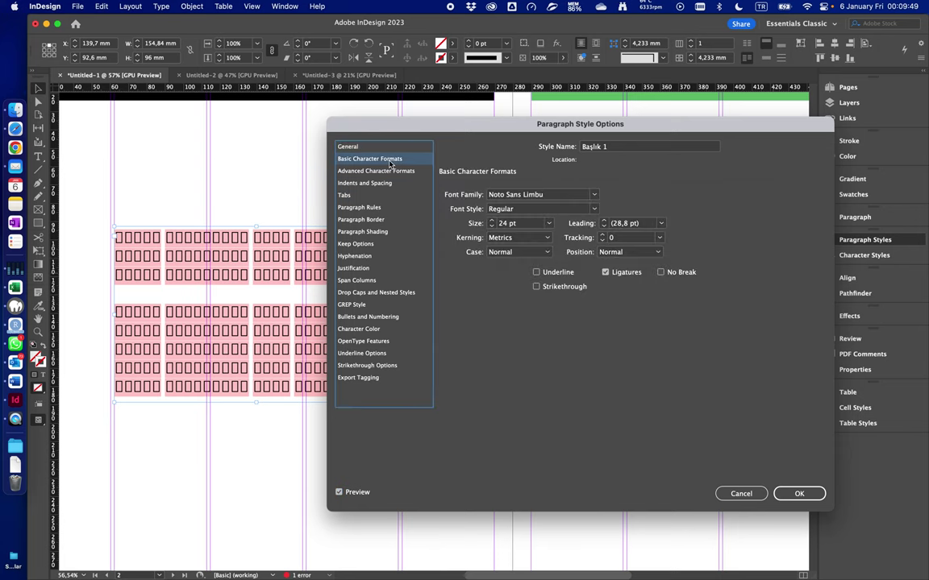
{"action": "left_click", "coordinate": [594, 195]}
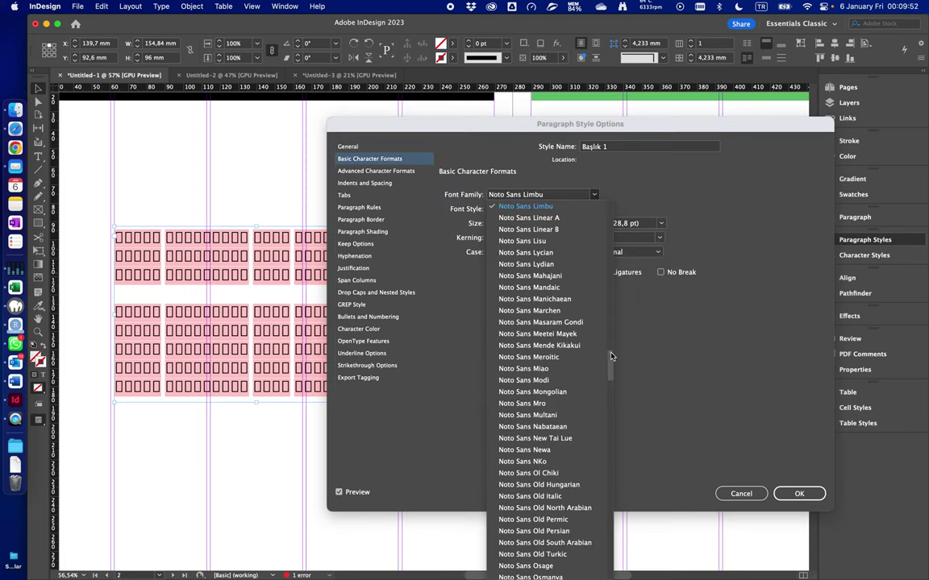
{"action": "left_click_drag", "start_coordinate": [610, 364], "coordinate": [615, 251]}
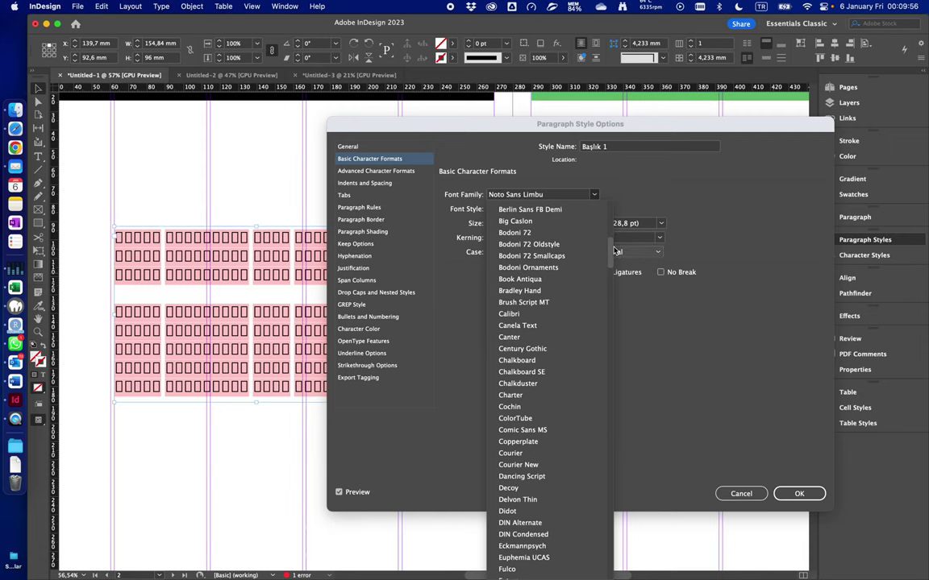
{"action": "left_click", "coordinate": [519, 320]}
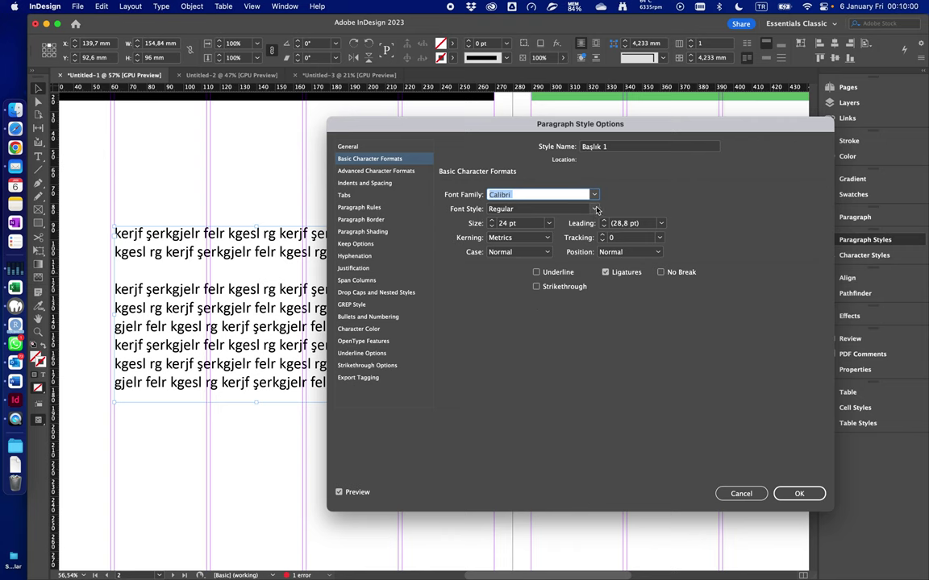
{"action": "left_click", "coordinate": [556, 209]}
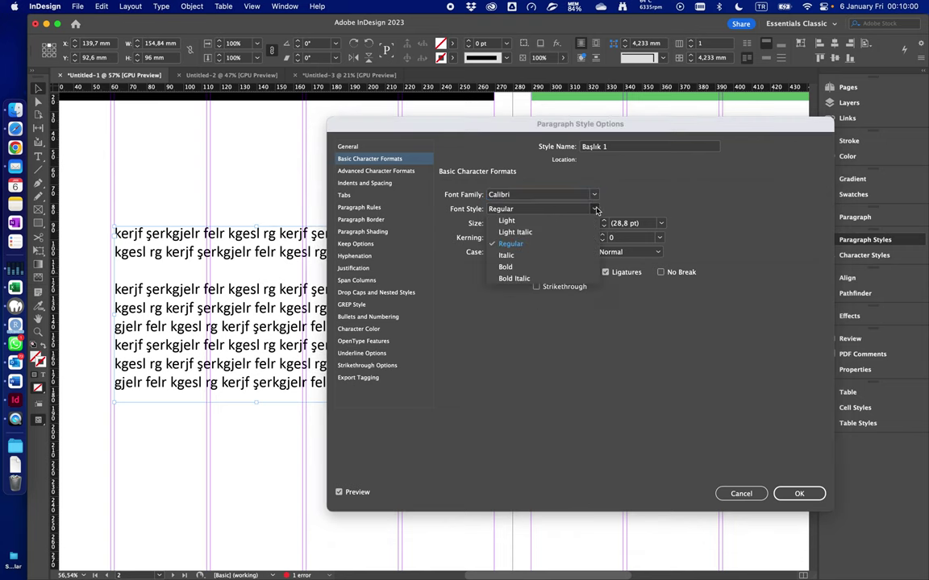
{"action": "left_click", "coordinate": [514, 267]}
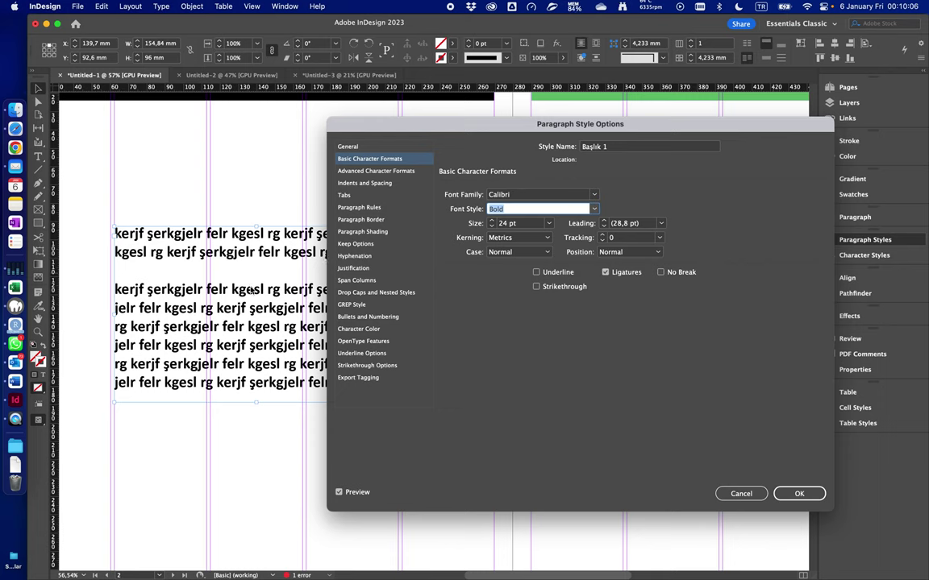
{"action": "left_click", "coordinate": [799, 494]}
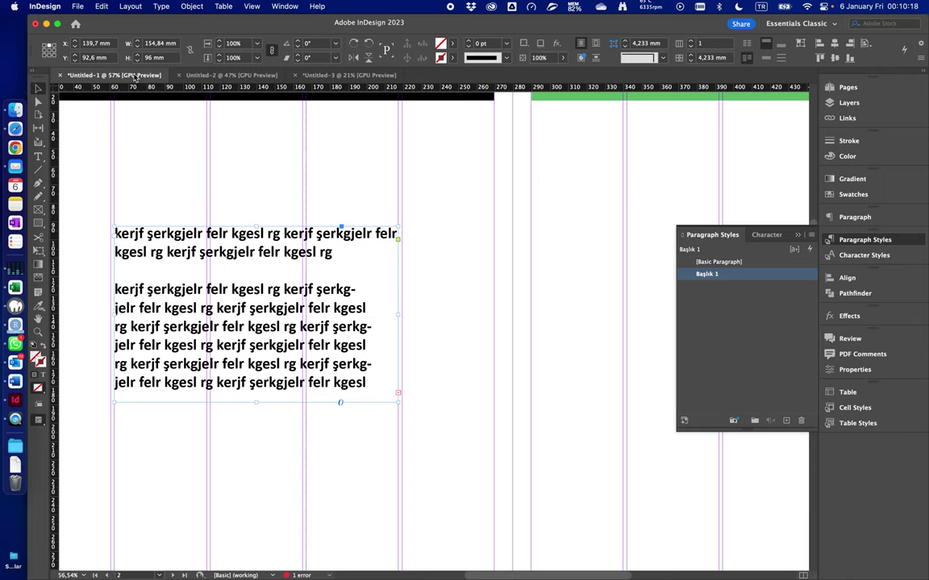
Undo the Calibri Bold change to the Başlık 1 style and its application to the whole text frame
{"action": "left_click", "coordinate": [102, 7]}
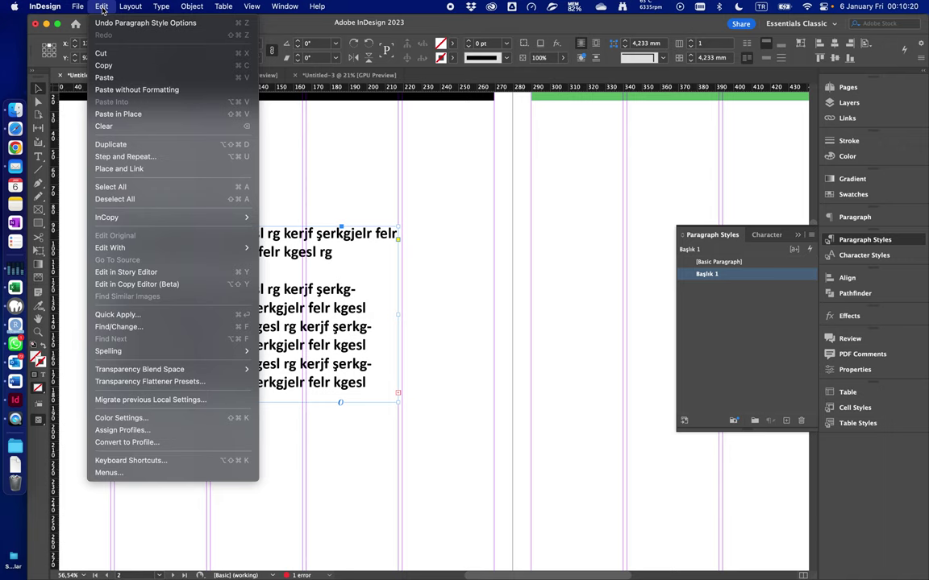
{"action": "left_click", "coordinate": [233, 25]}
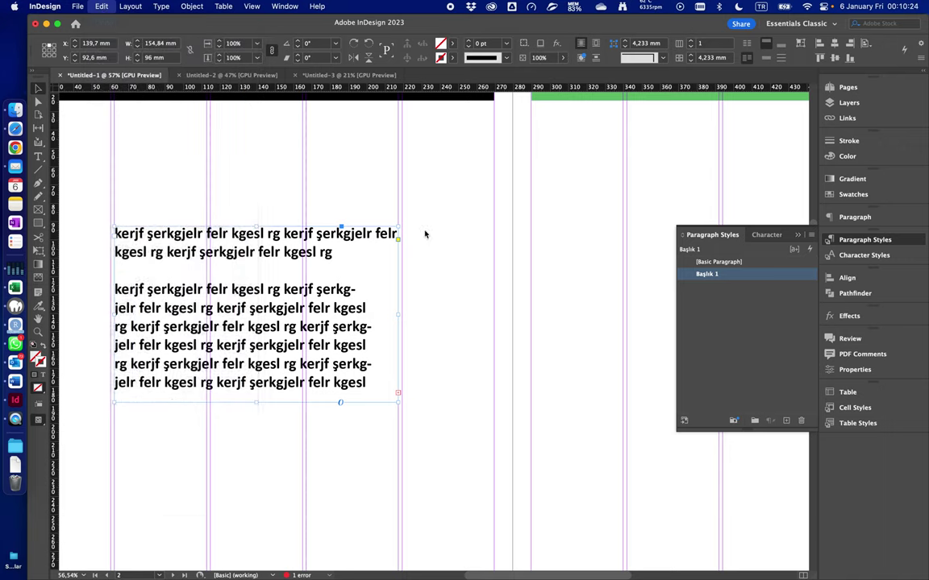
{"action": "left_click", "coordinate": [485, 278]}
{"action": "key", "text": "super+z"}
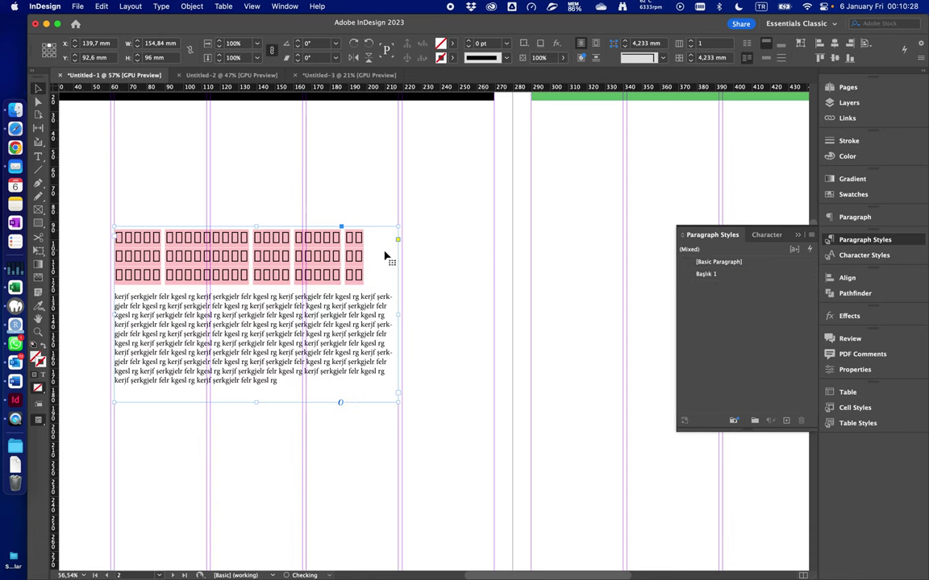
Deselect the text frame, then set the Başlık 1 style's font to Futura Bold at 22 pt and save it
{"action": "left_click", "coordinate": [464, 258]}
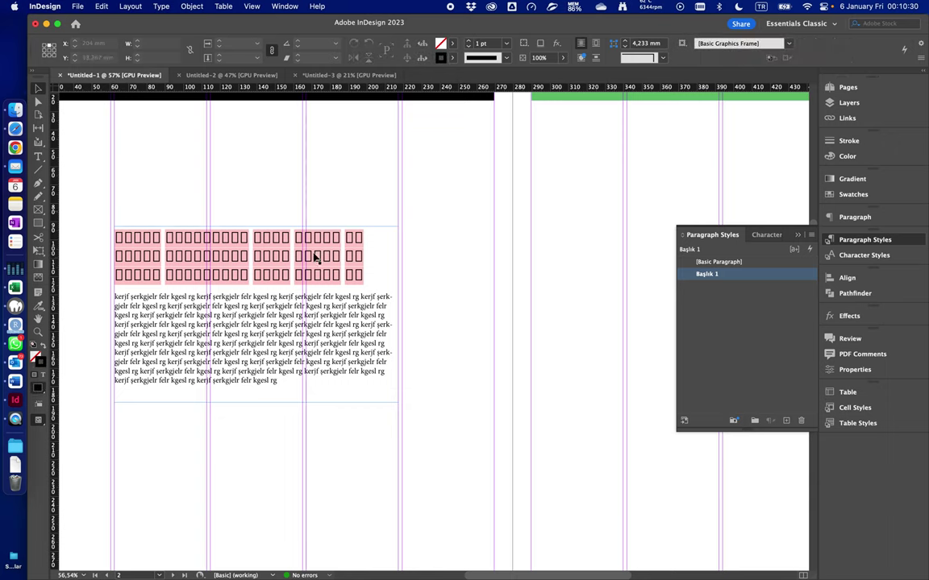
{"action": "double_click", "coordinate": [776, 278]}
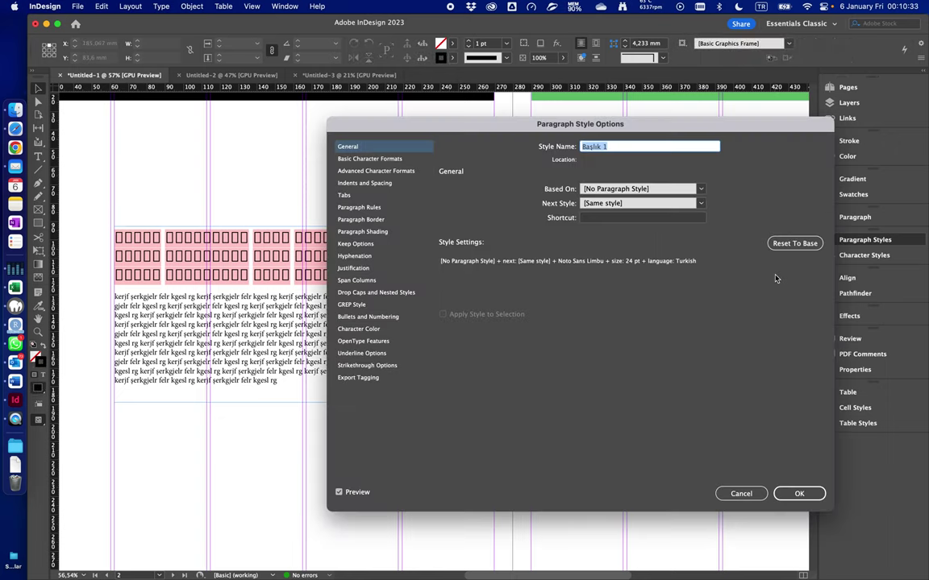
{"action": "left_click", "coordinate": [370, 158]}
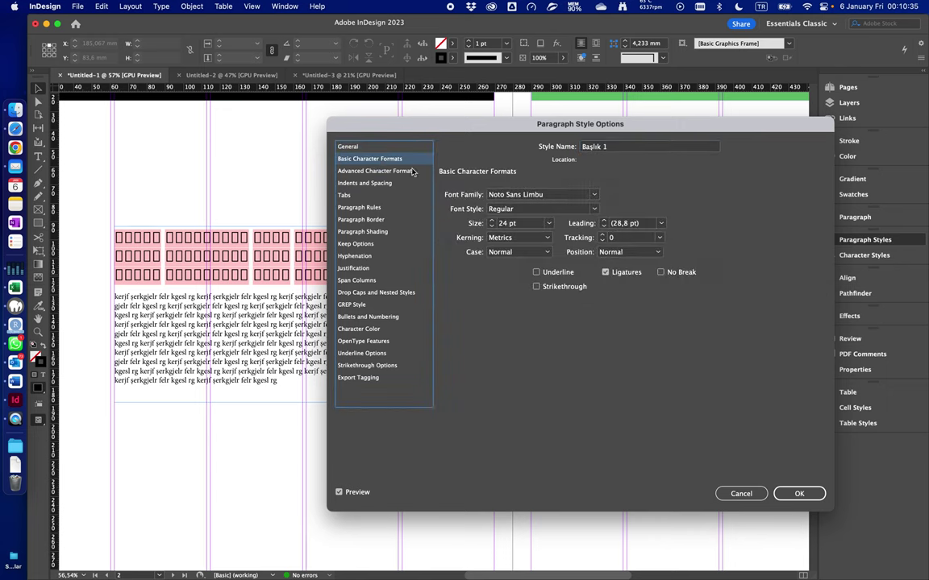
{"action": "left_click", "coordinate": [598, 198]}
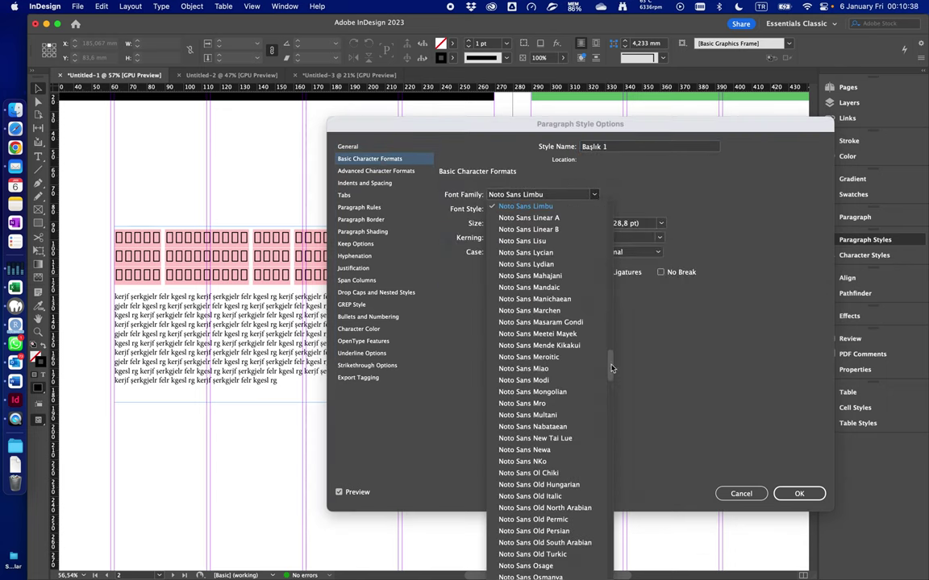
{"action": "left_click_drag", "start_coordinate": [611, 363], "coordinate": [606, 214]}
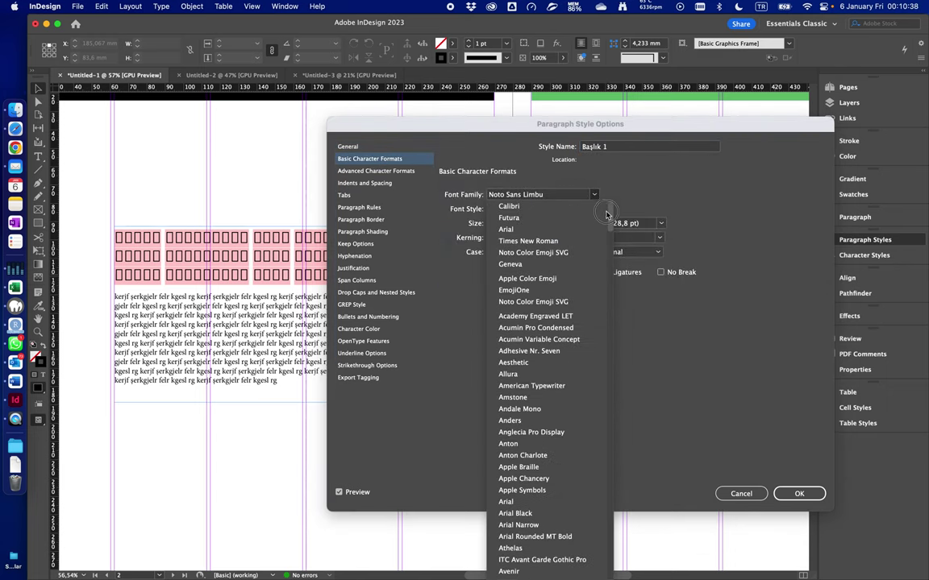
{"action": "left_click", "coordinate": [532, 219]}
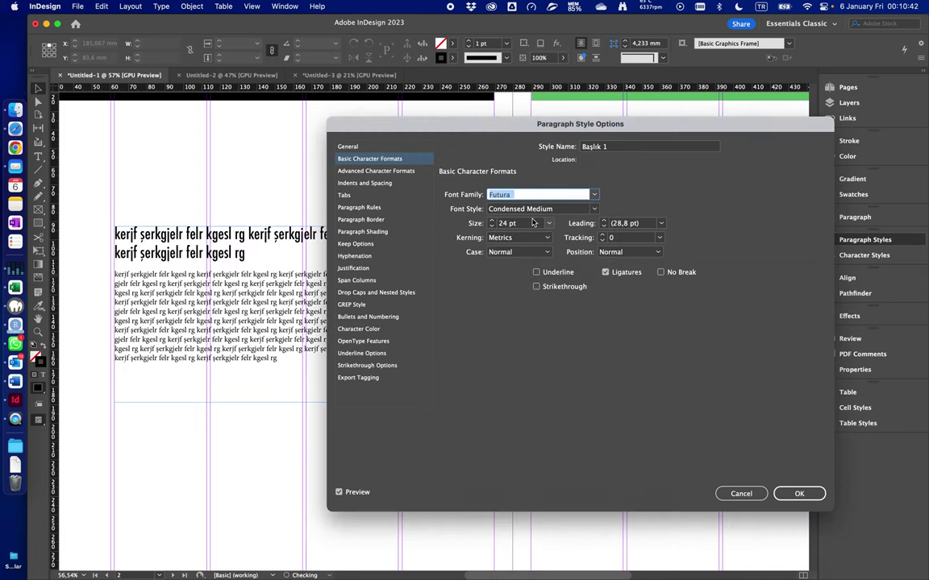
{"action": "left_click", "coordinate": [595, 209]}
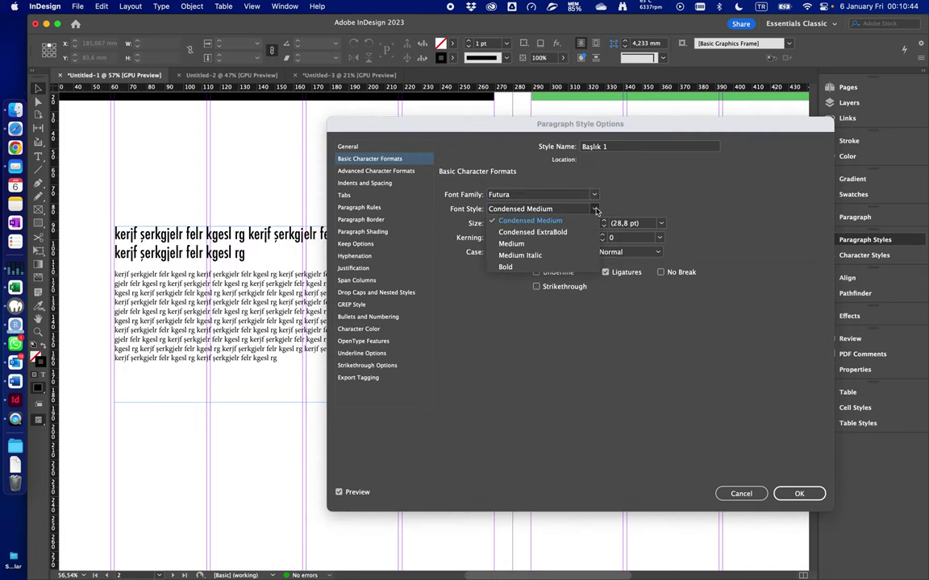
{"action": "left_click", "coordinate": [525, 267]}
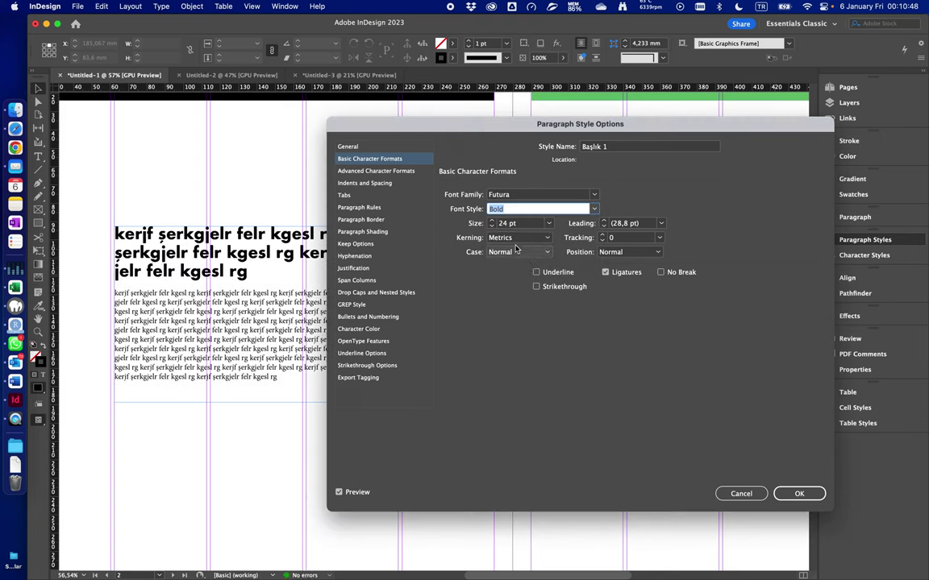
{"action": "left_click", "coordinate": [491, 227]}
{"action": "left_click", "coordinate": [491, 226]}
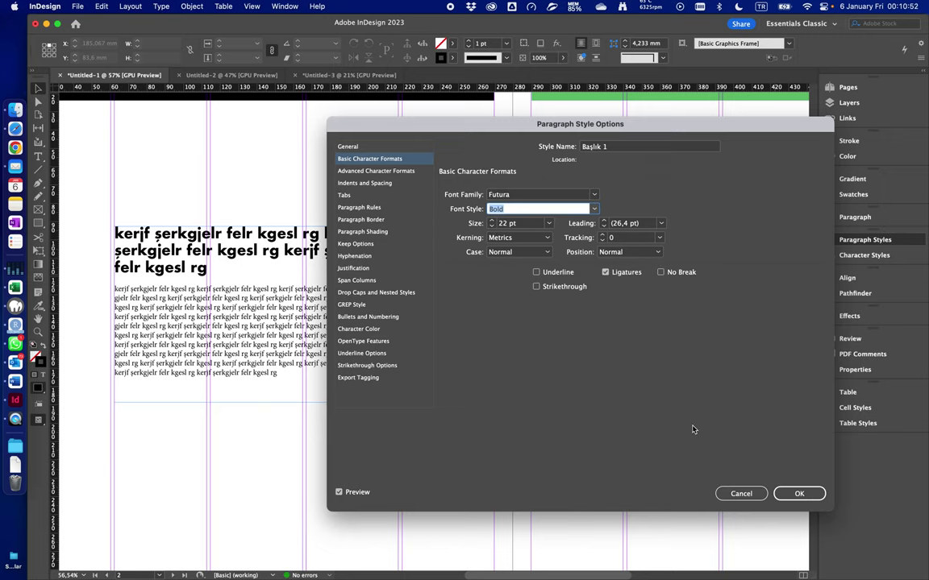
{"action": "left_click", "coordinate": [792, 495]}
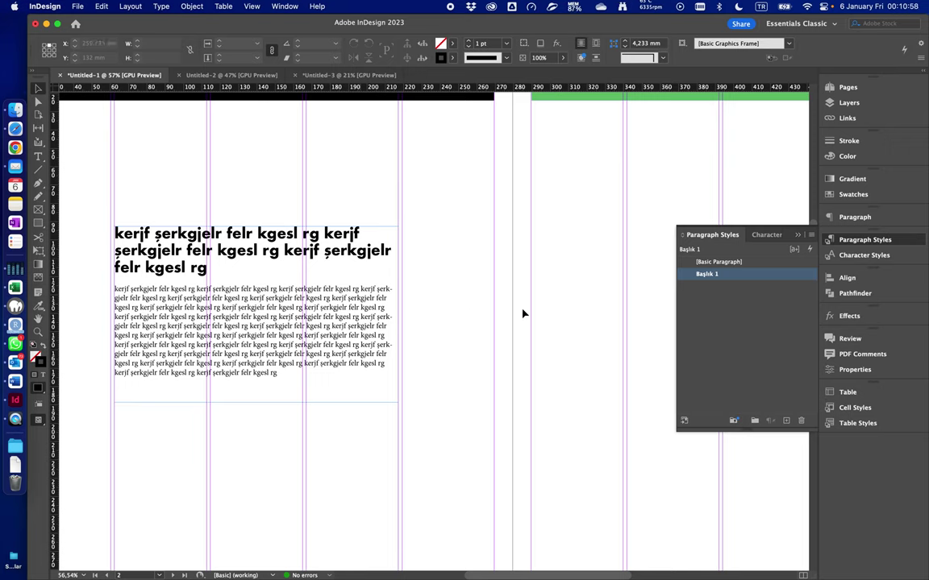
Create a new paragraph style without basing it on Başlık 1 and name it Paragraf
{"action": "left_click", "coordinate": [752, 262]}
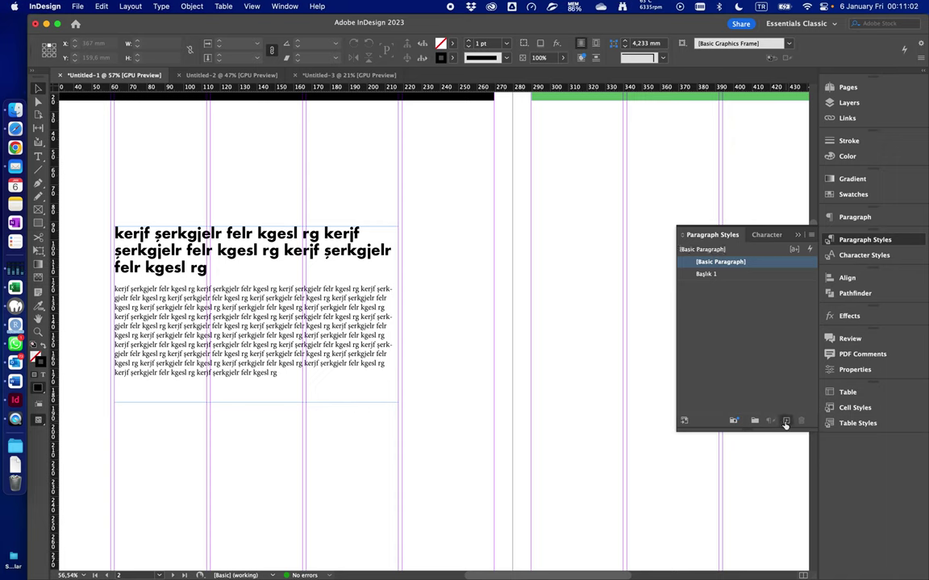
{"action": "left_click", "coordinate": [786, 421]}
{"action": "double_click", "coordinate": [757, 277]}
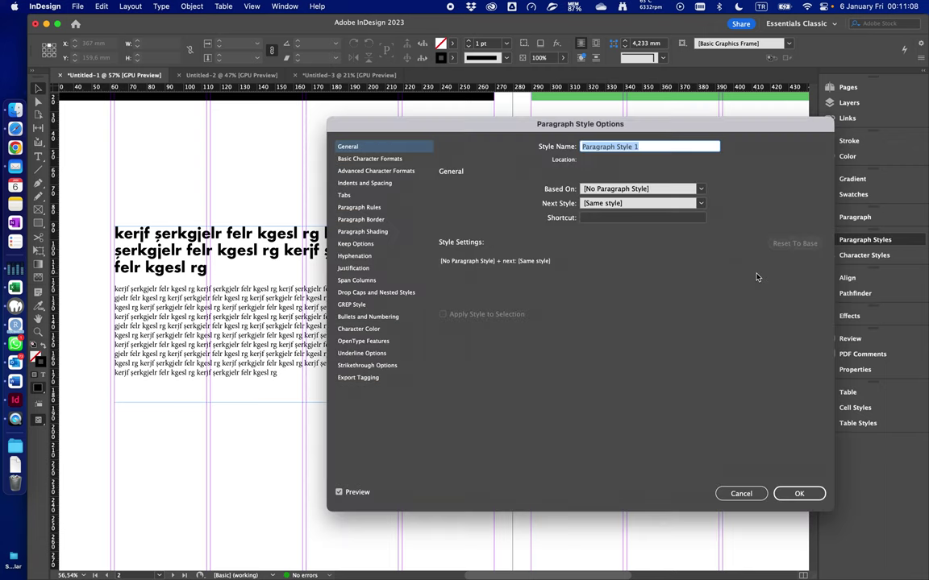
{"action": "type", "text": "Paragra"}
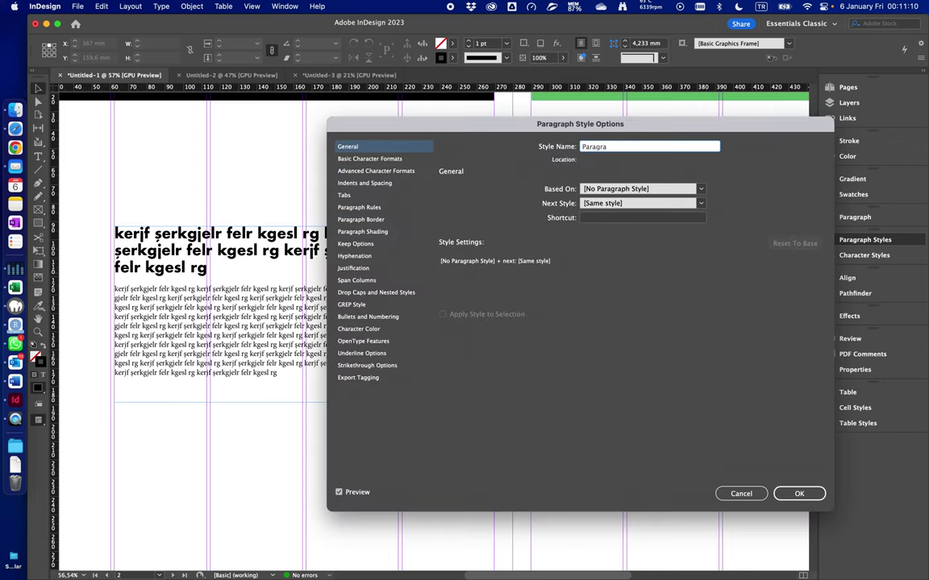
{"action": "type", "text": "f"}
Set the Paragraf style's font to Futura Condensed Medium and save the style
{"action": "left_click", "coordinate": [378, 159]}
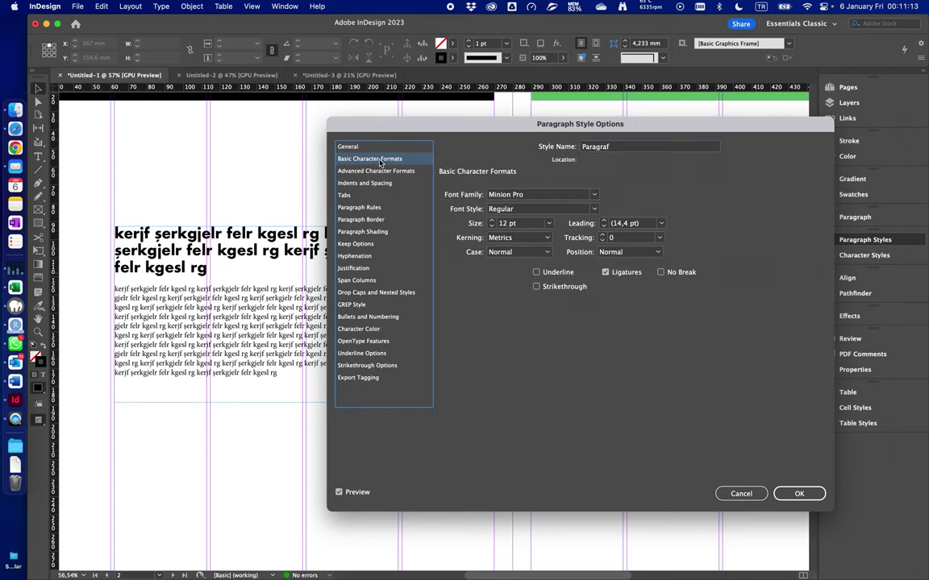
{"action": "left_click", "coordinate": [596, 197]}
{"action": "scroll", "coordinate": [607, 313], "scroll_direction": "up", "scroll_amount": 10}
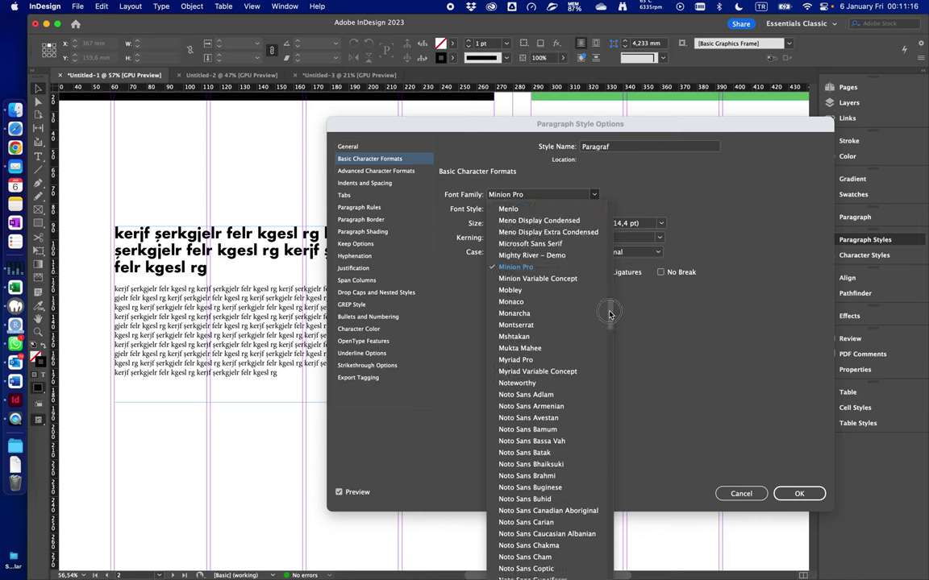
{"action": "left_click", "coordinate": [524, 206]}
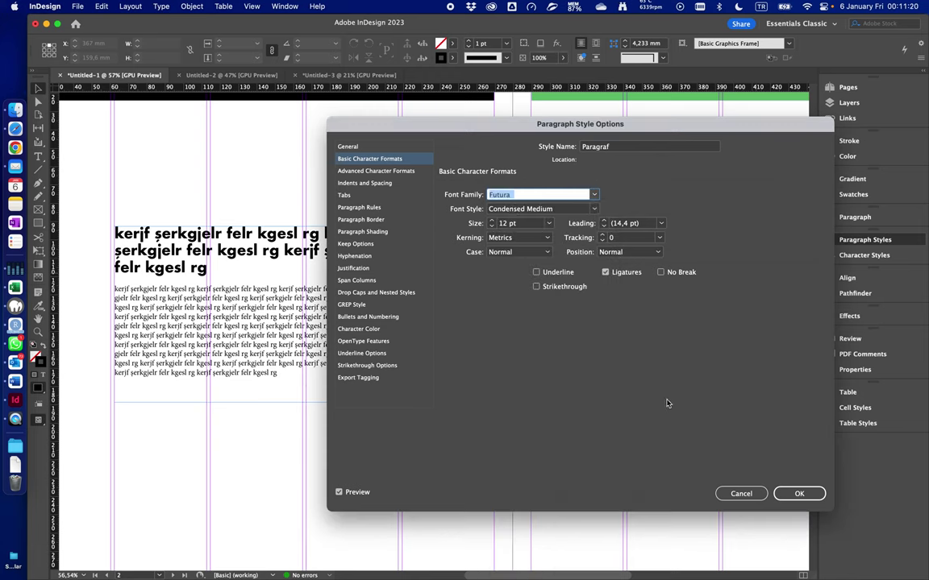
{"action": "left_click", "coordinate": [801, 499]}
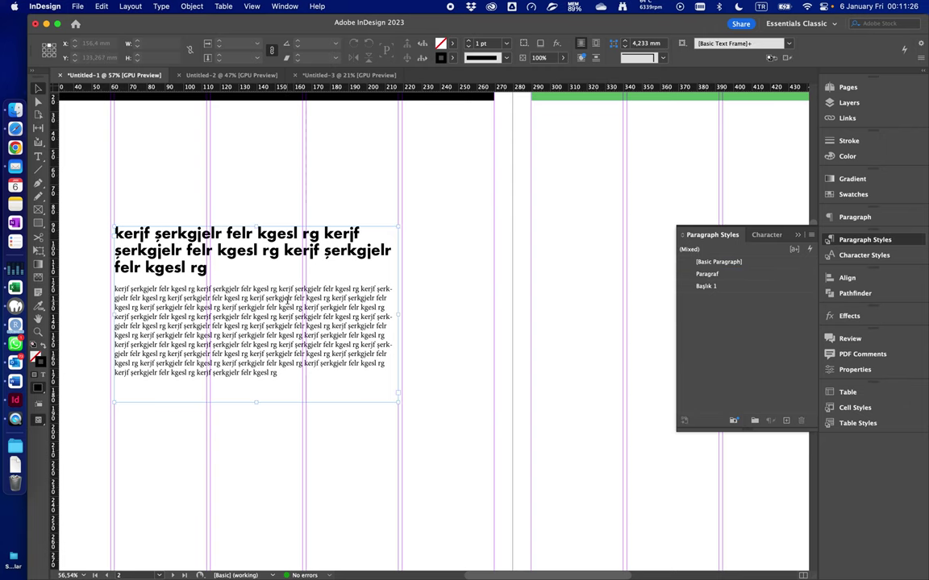
Place the text cursor in the body text below the heading and apply the Paragraf style to it
{"action": "key", "text": "t"}
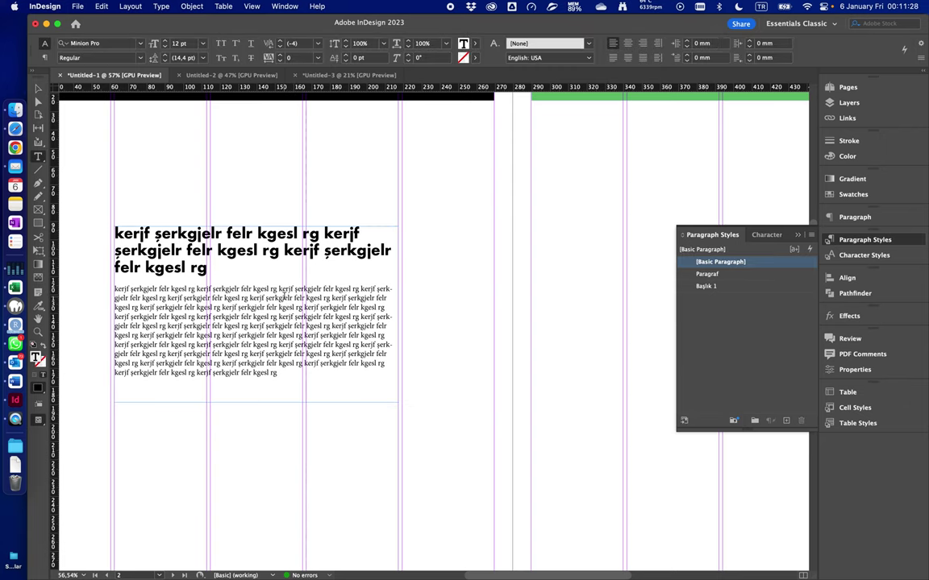
{"action": "scroll", "coordinate": [297, 307], "scroll_direction": "up", "scroll_amount": 5}
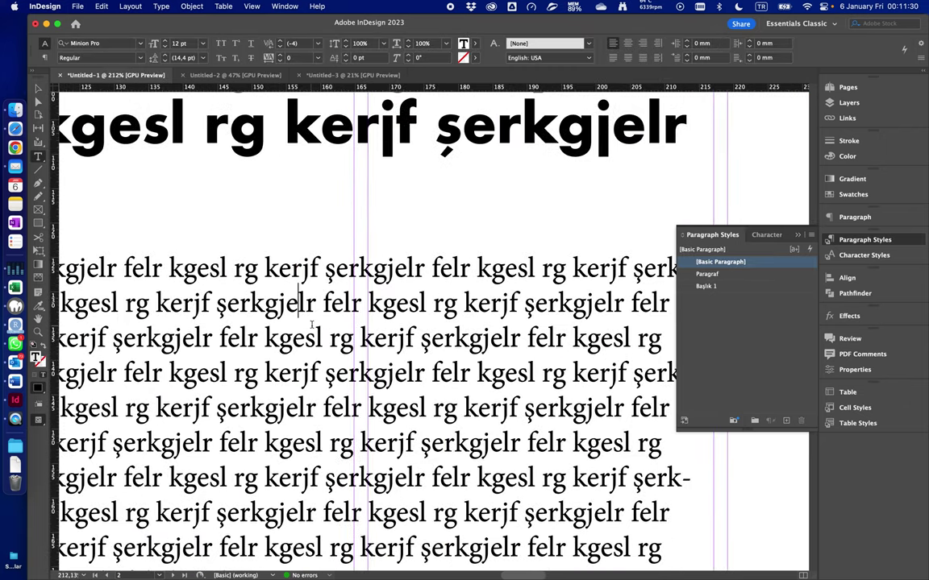
{"action": "scroll", "coordinate": [311, 325], "scroll_direction": "down", "scroll_amount": 1}
{"action": "scroll", "coordinate": [311, 324], "scroll_direction": "down", "scroll_amount": 5}
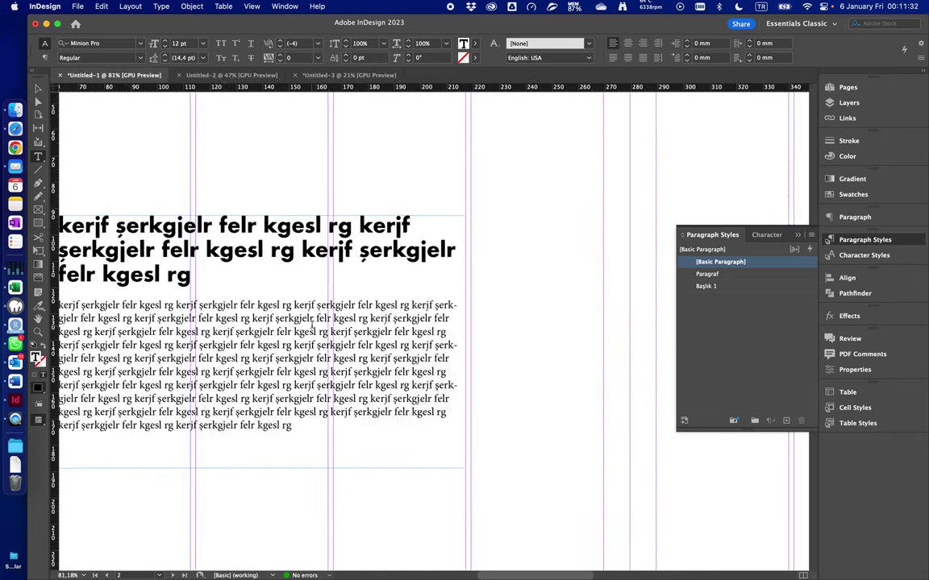
{"action": "left_click", "coordinate": [753, 275]}
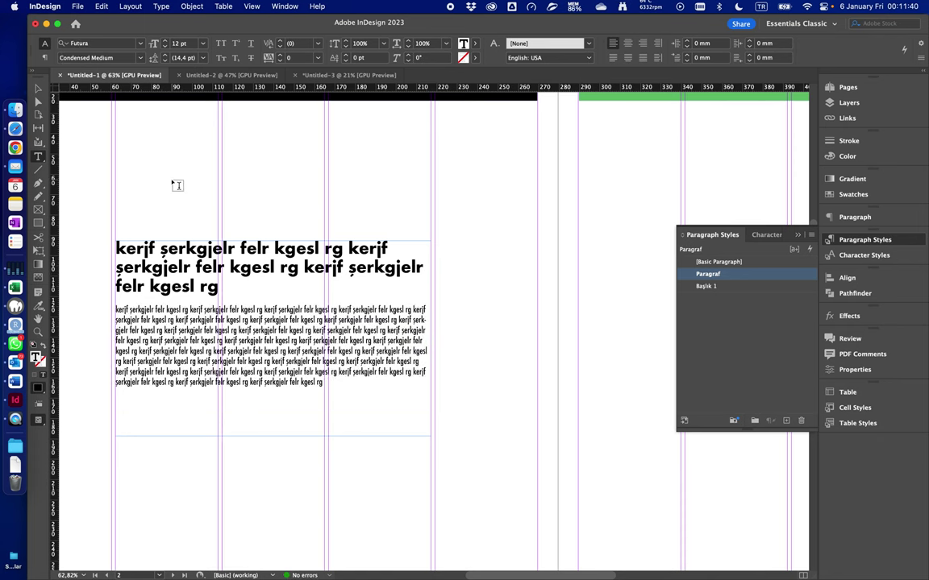
Deselect the text, then edit the Paragraf style and set its font style to Medium
{"action": "left_click", "coordinate": [38, 88]}
{"action": "left_click", "coordinate": [469, 351]}
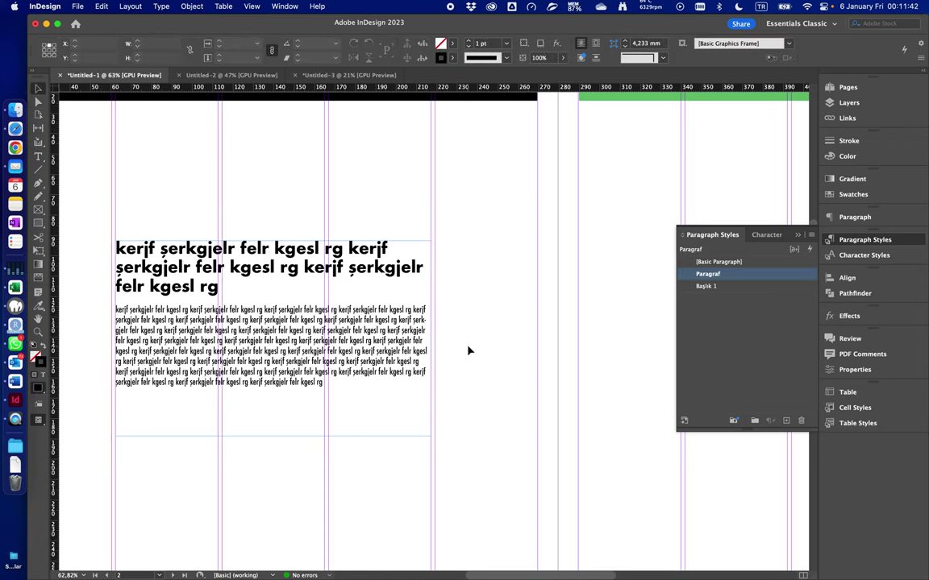
{"action": "double_click", "coordinate": [787, 279]}
{"action": "left_click", "coordinate": [384, 159]}
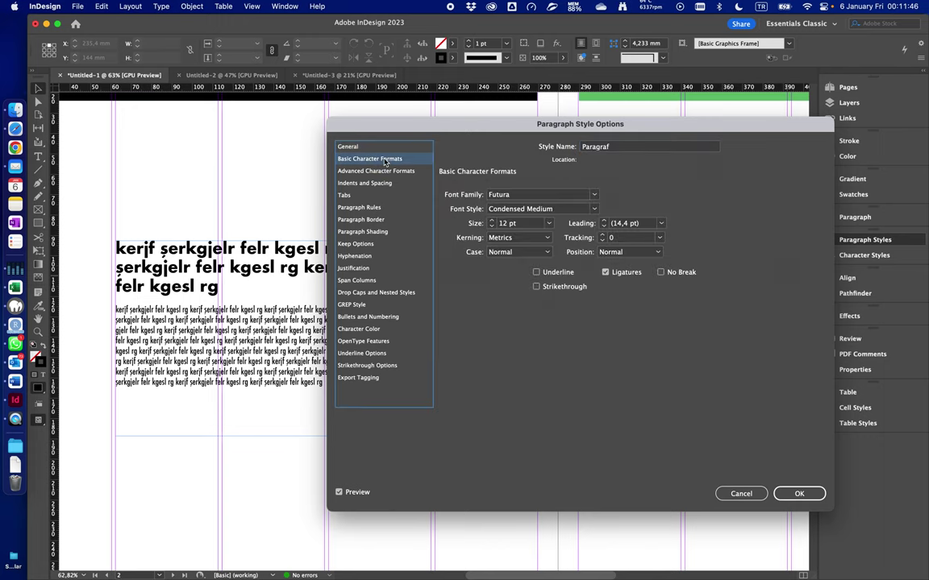
{"action": "left_click", "coordinate": [593, 209]}
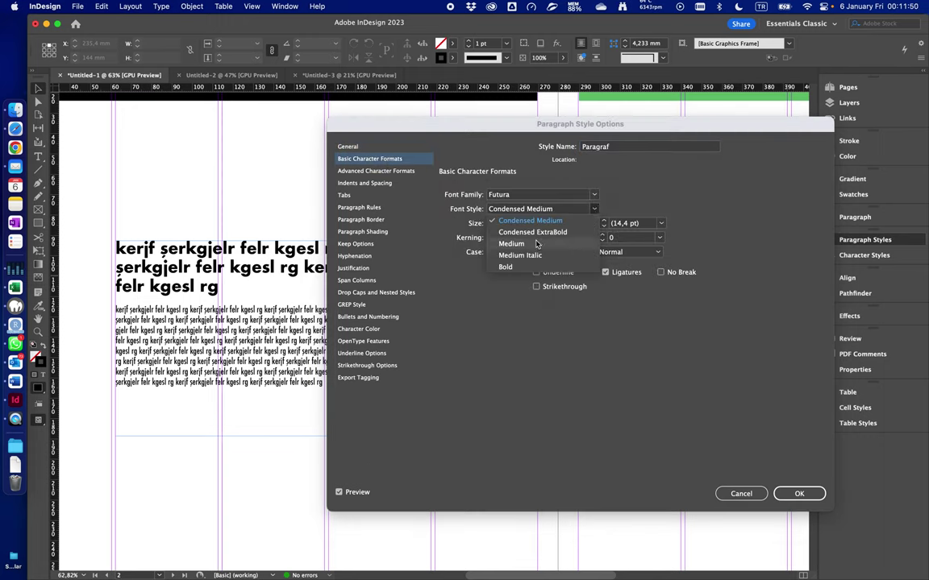
{"action": "left_click", "coordinate": [511, 244]}
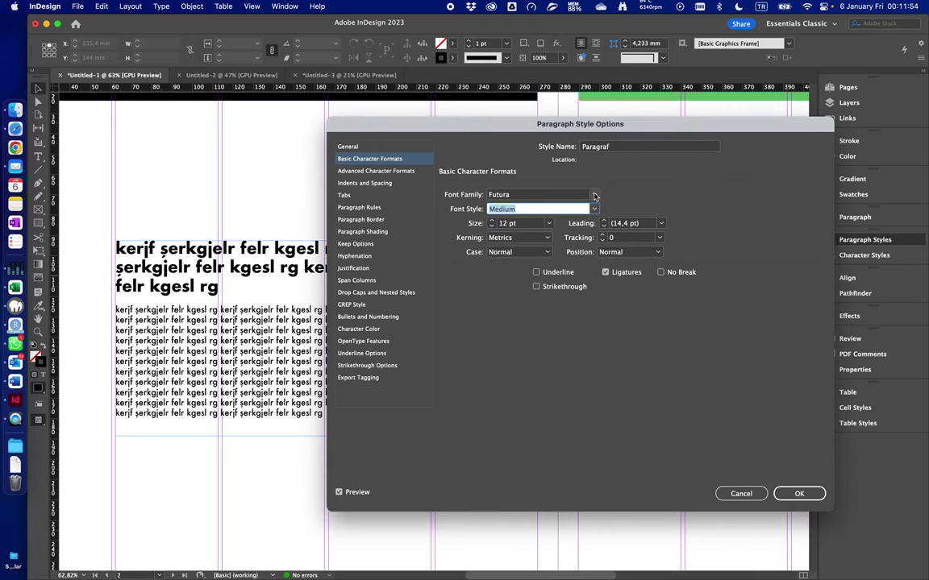
Change the Paragraf style's font family to Futura PT and save the style
{"action": "left_click", "coordinate": [594, 195]}
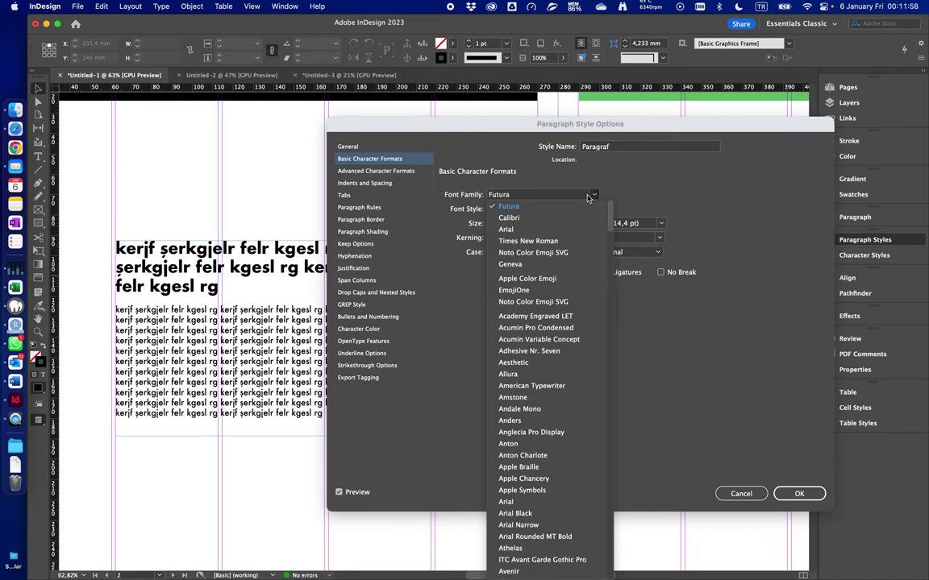
{"action": "left_click", "coordinate": [579, 197]}
{"action": "type", "text": "Futura"}
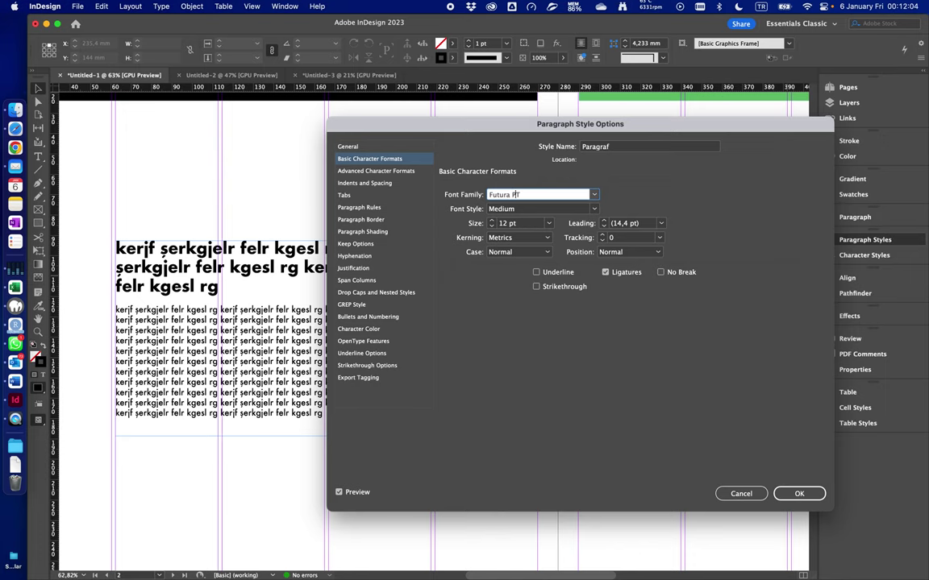
{"action": "key", "text": "Tab"}
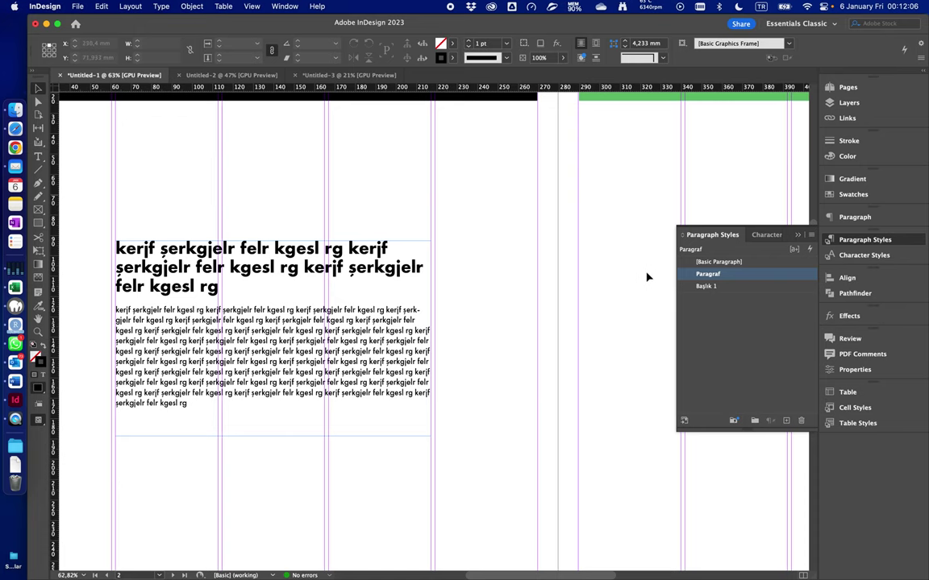
Reopen the Paragraf style, set its Futura PT font style to Light and save it
{"action": "double_click", "coordinate": [770, 276]}
{"action": "left_click", "coordinate": [371, 160]}
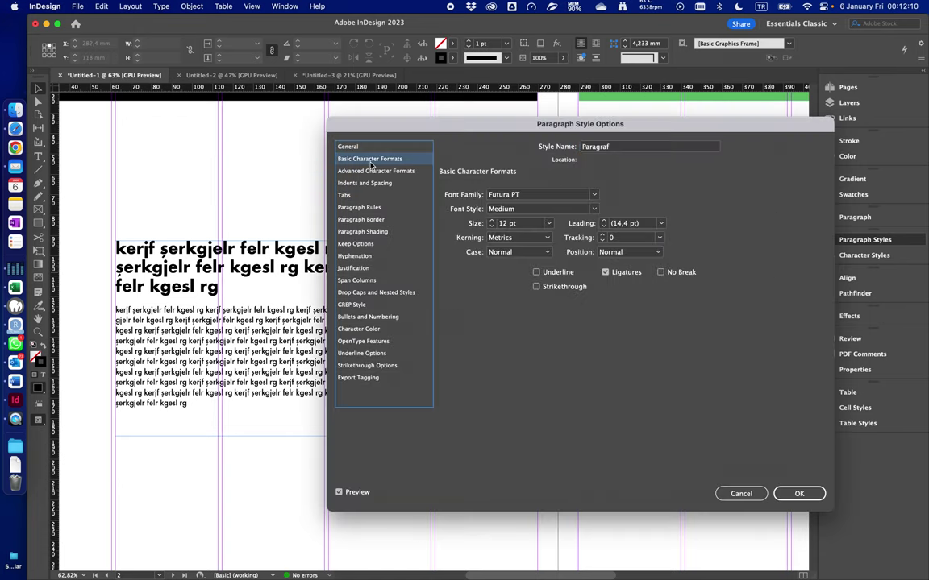
{"action": "left_click", "coordinate": [542, 211]}
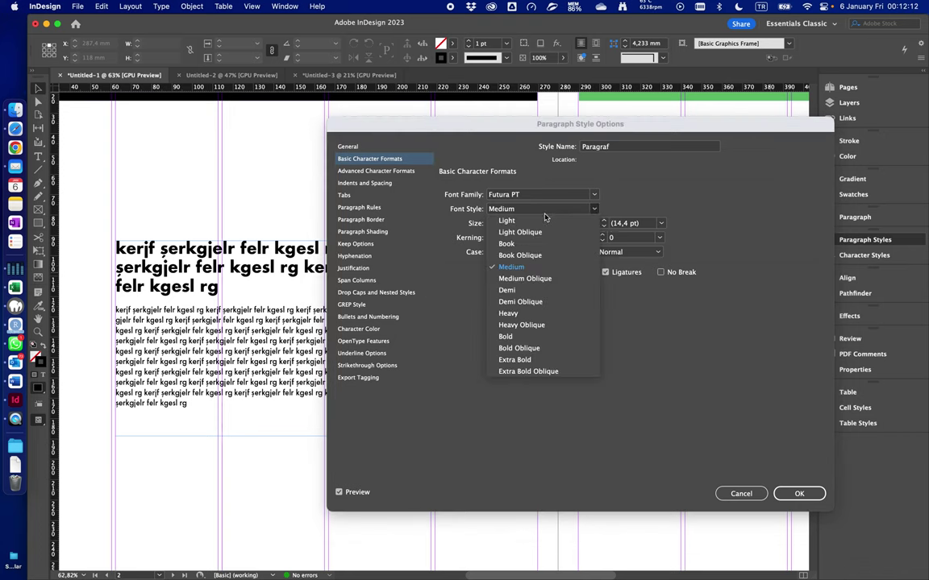
{"action": "left_click", "coordinate": [516, 222]}
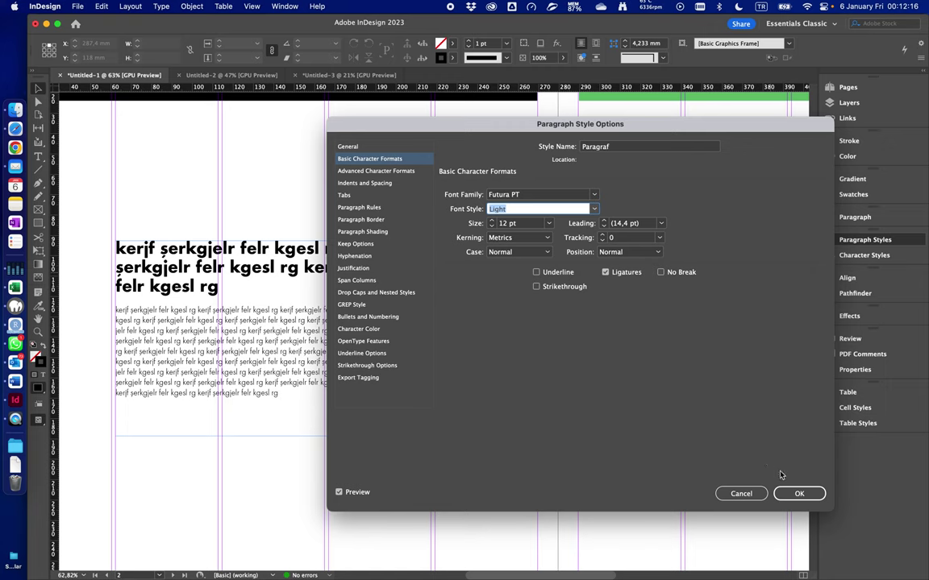
{"action": "left_click", "coordinate": [799, 493]}
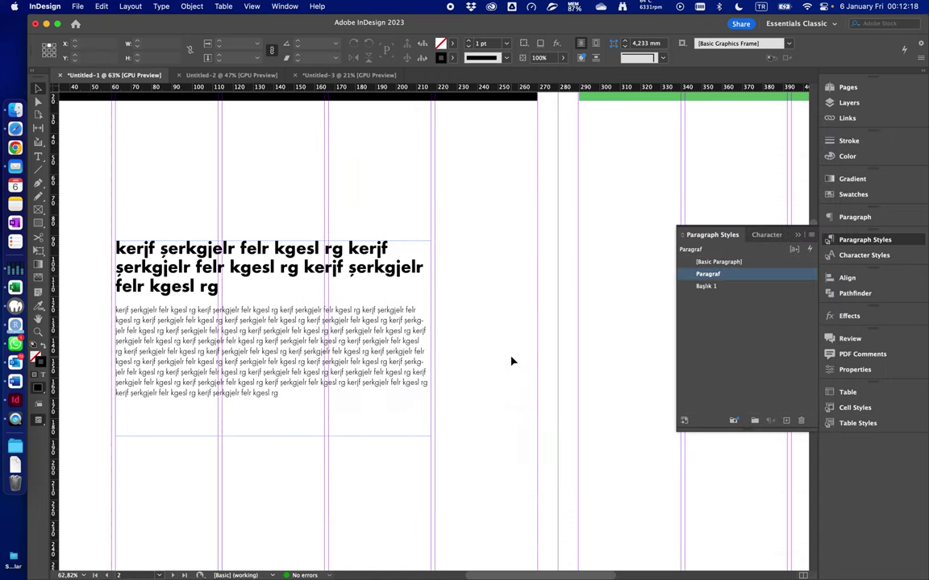
Switch the screen mode to Preview to show the spread without guides and frame edges
{"action": "scroll", "coordinate": [502, 377], "scroll_direction": "down", "scroll_amount": 5}
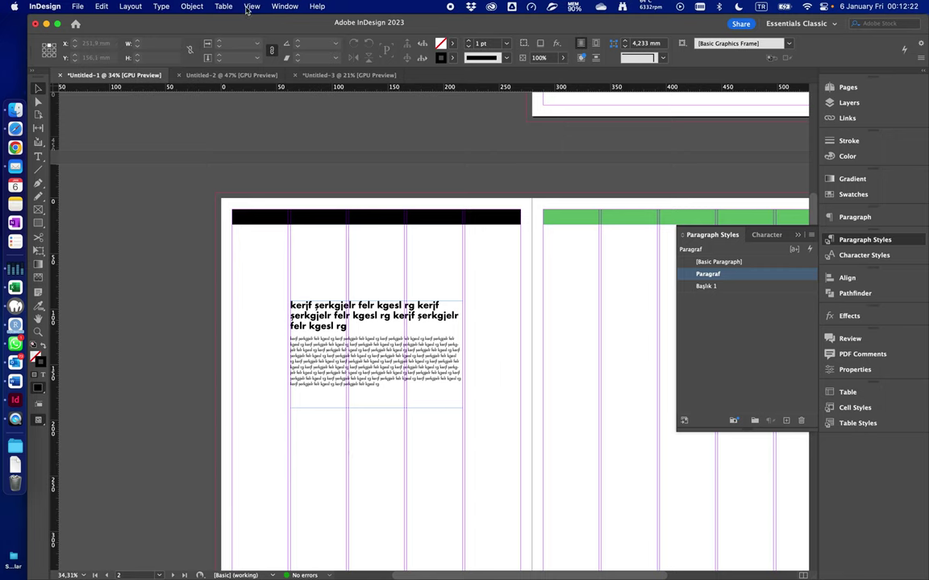
{"action": "left_click", "coordinate": [250, 7]}
{"action": "mouse_move", "coordinate": [305, 208]}
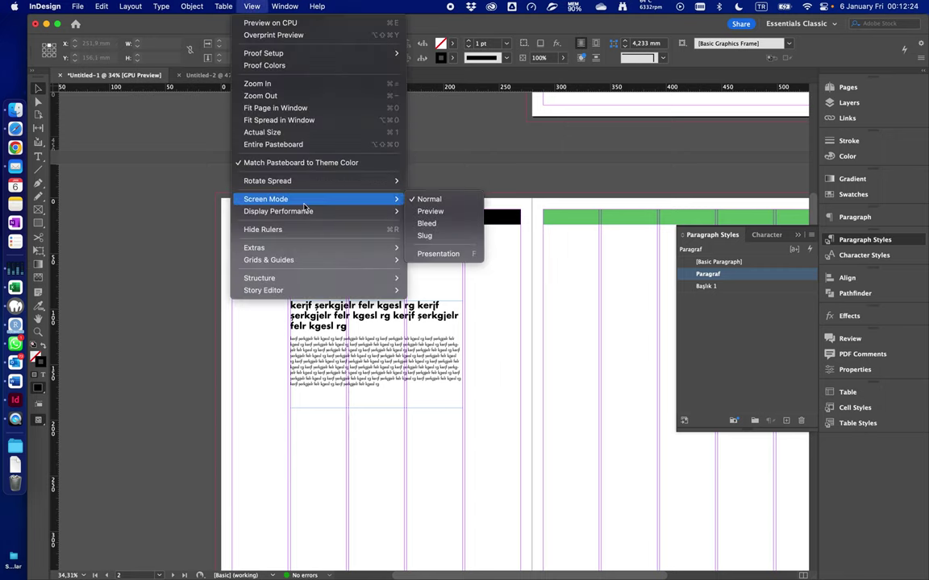
{"action": "left_click", "coordinate": [429, 212]}
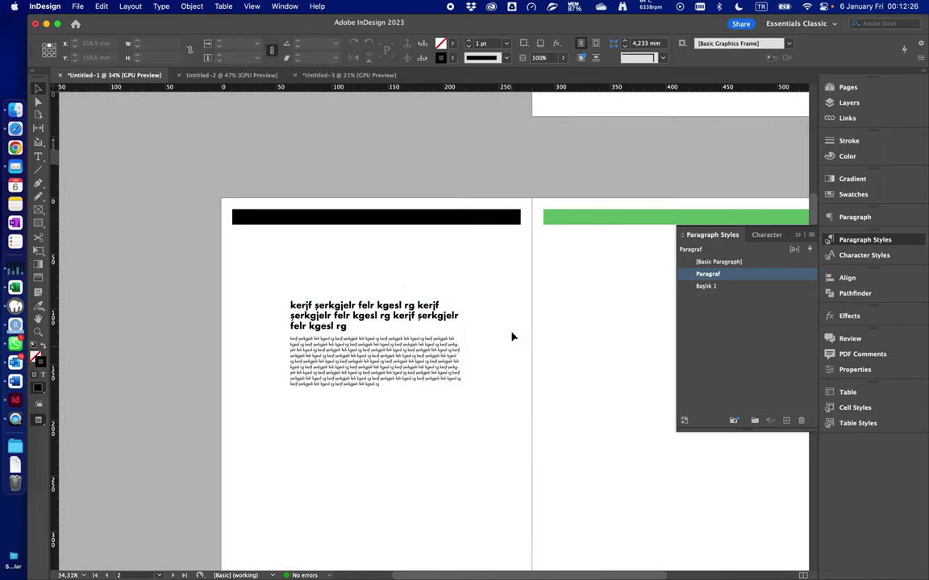